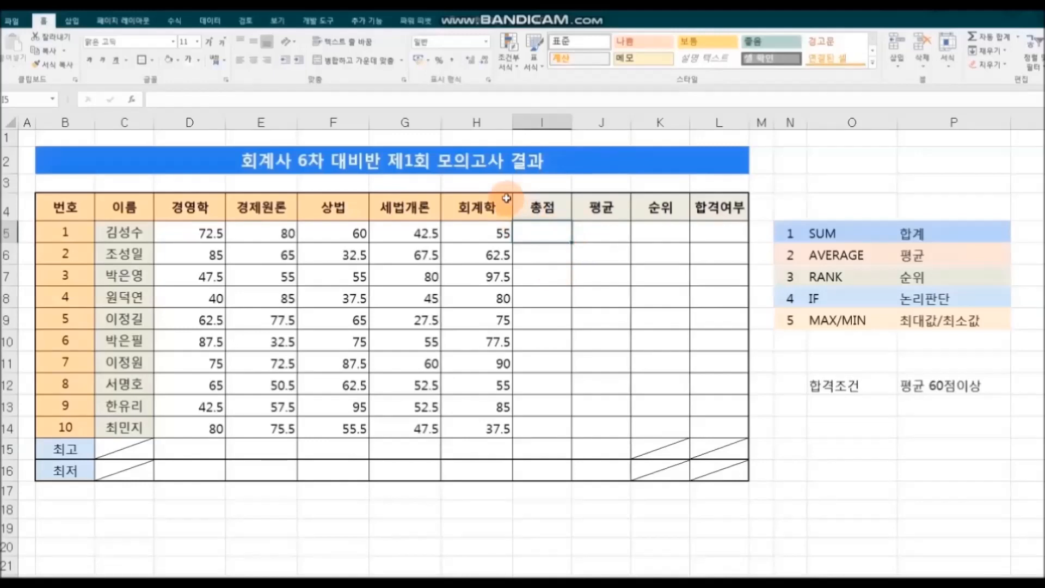
Calculate the first 총점 in I5 as the SUM of D5:H5 and fill the formula down to I14.
click(179, 22)
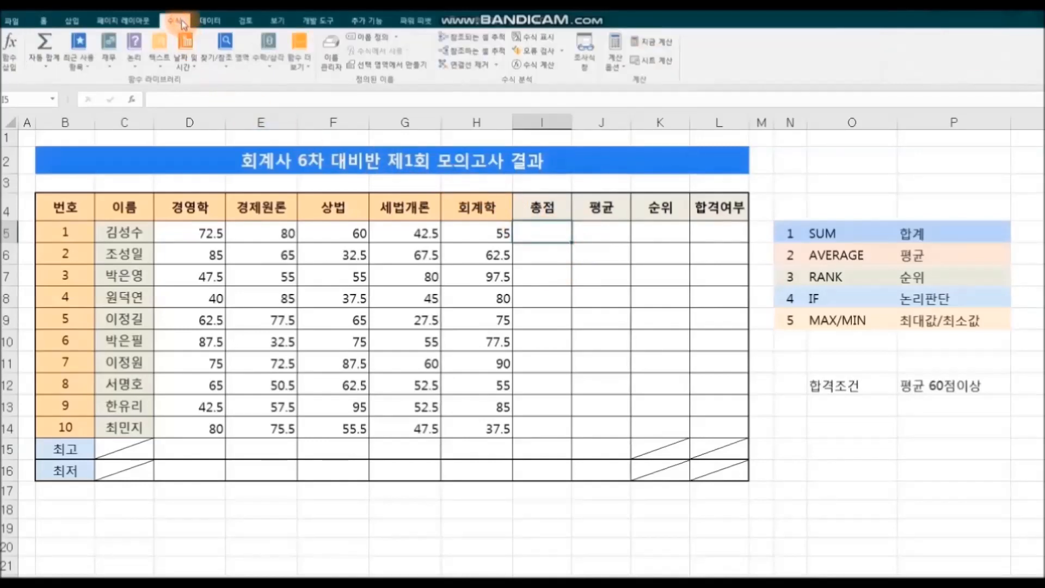
click(58, 70)
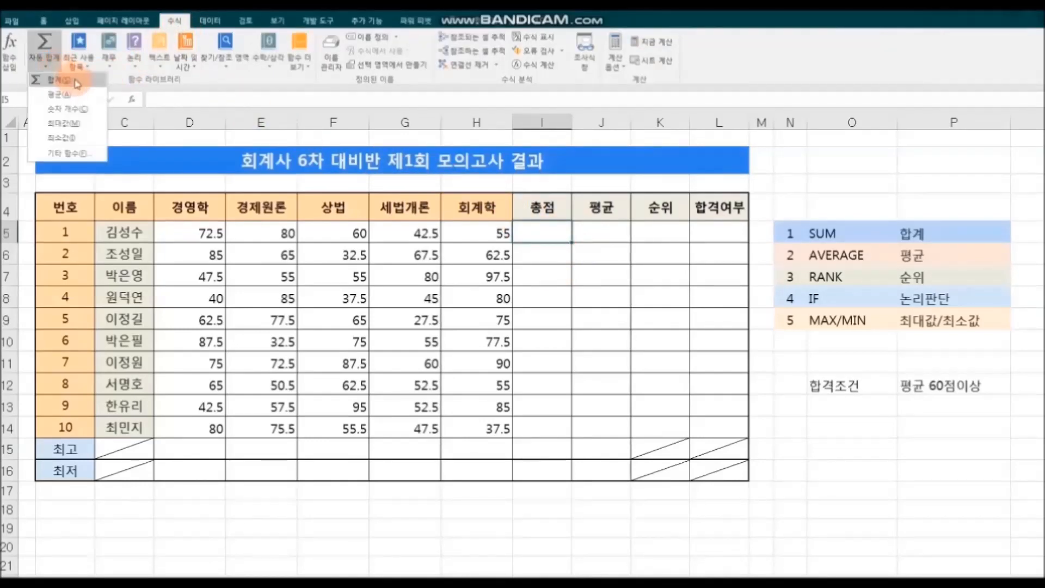
click(92, 84)
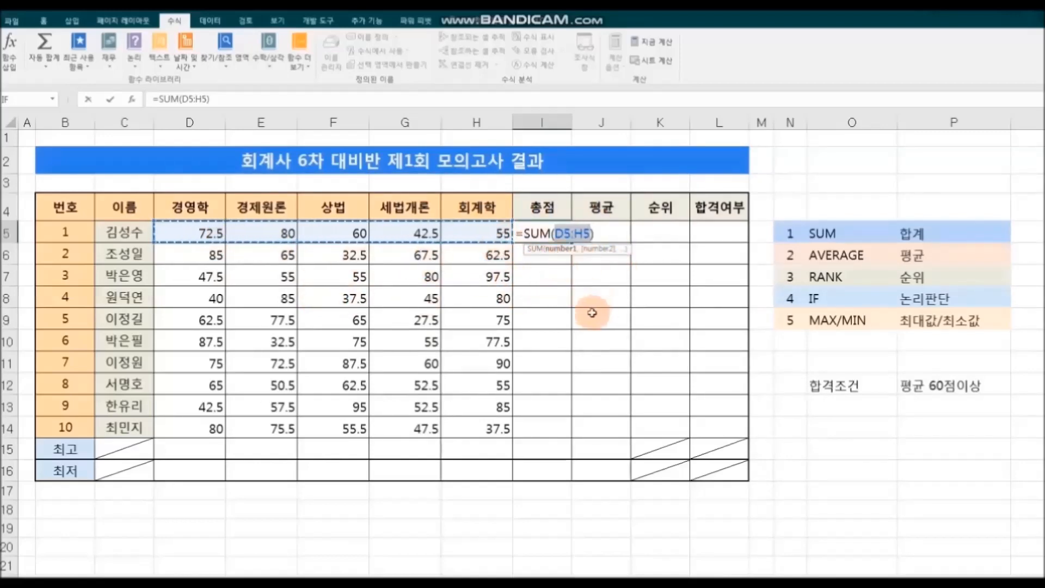
key(Return)
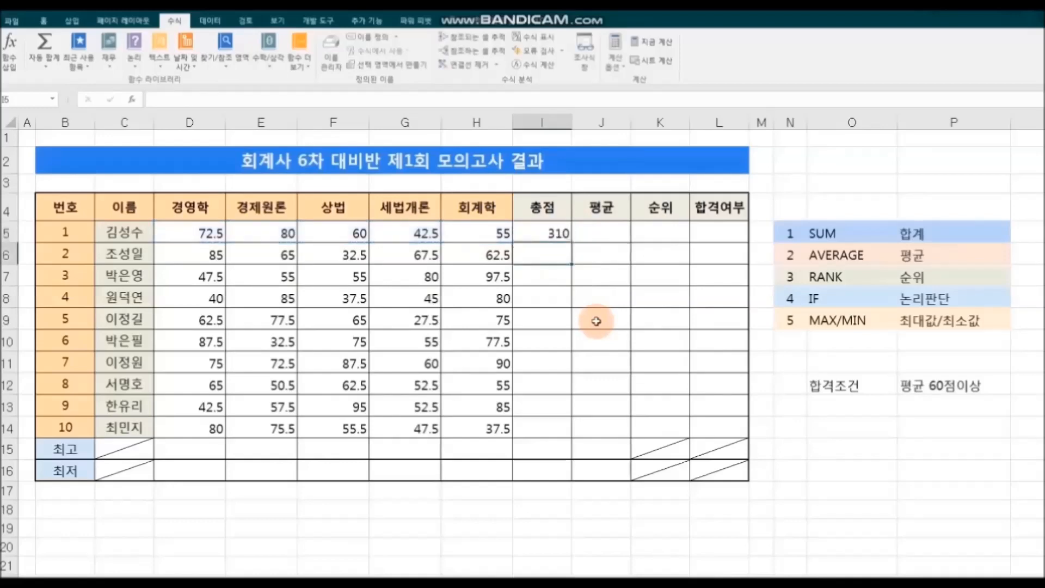
click(537, 233)
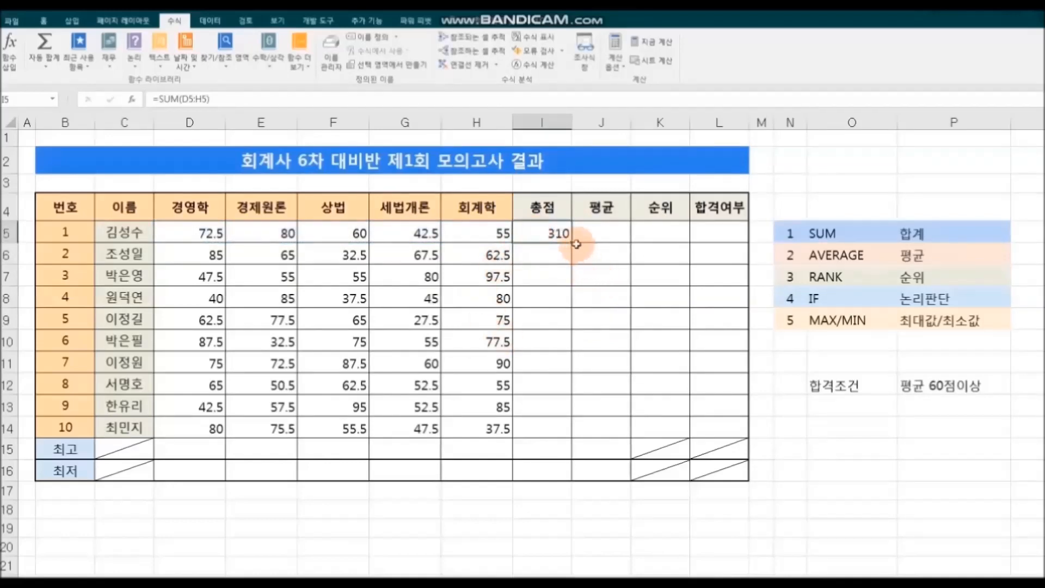
drag(572, 244, 574, 432)
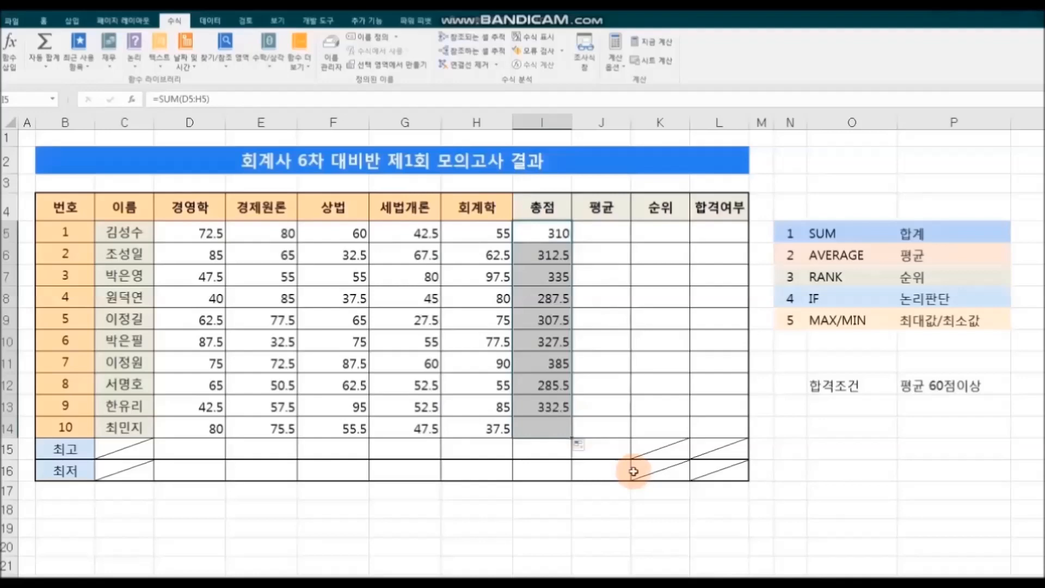
click(842, 497)
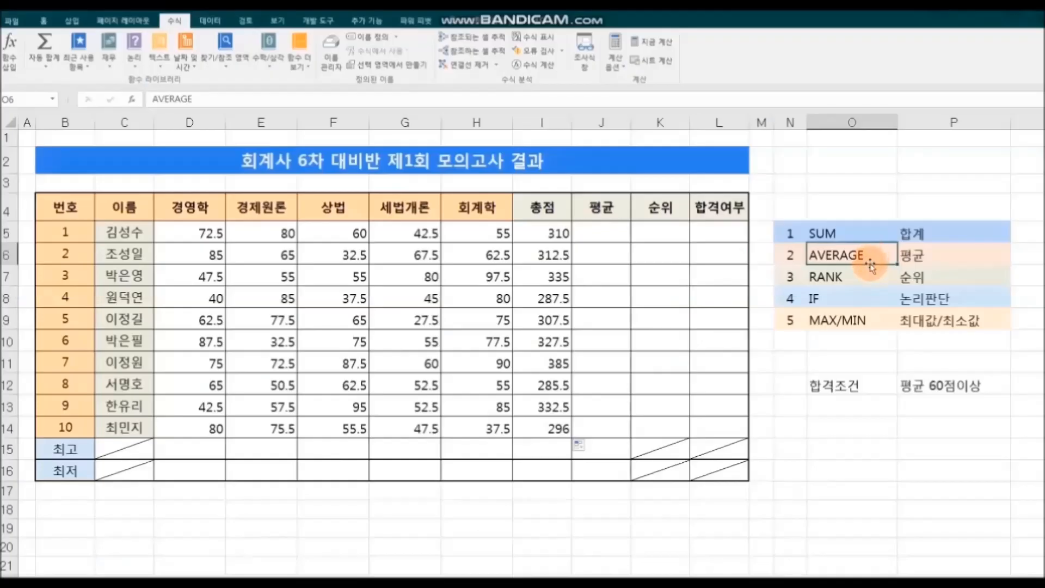
Calculate the first 평균 in J5 as the AVERAGE of D5:H5 only and fill the formula down to J14.
click(608, 234)
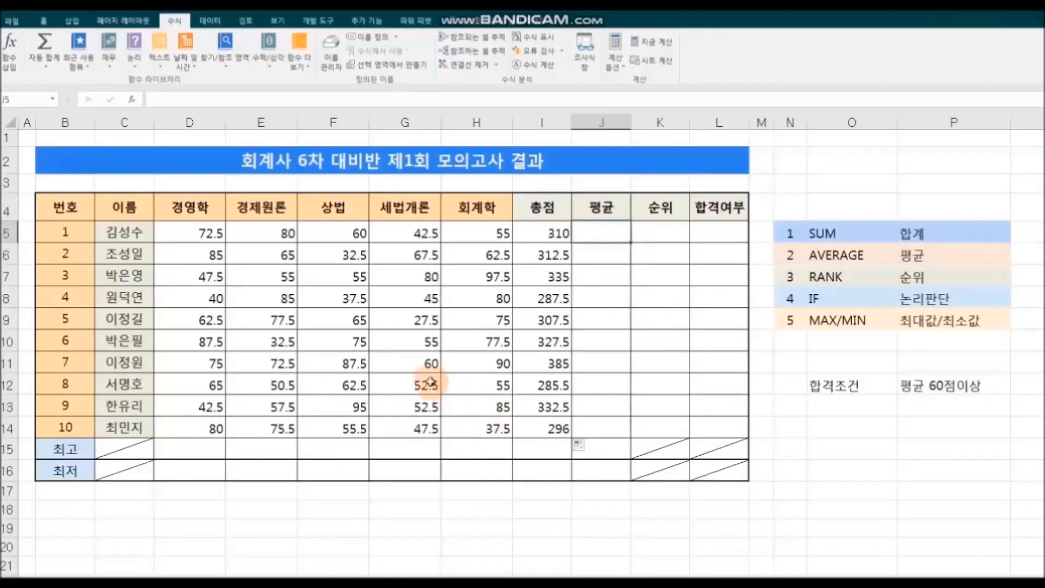
click(55, 70)
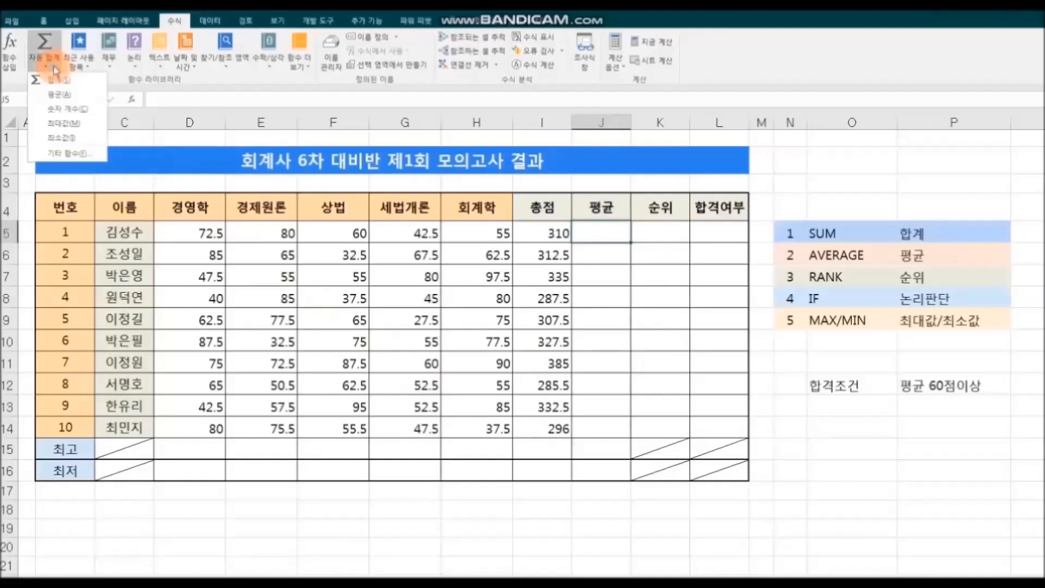
click(91, 98)
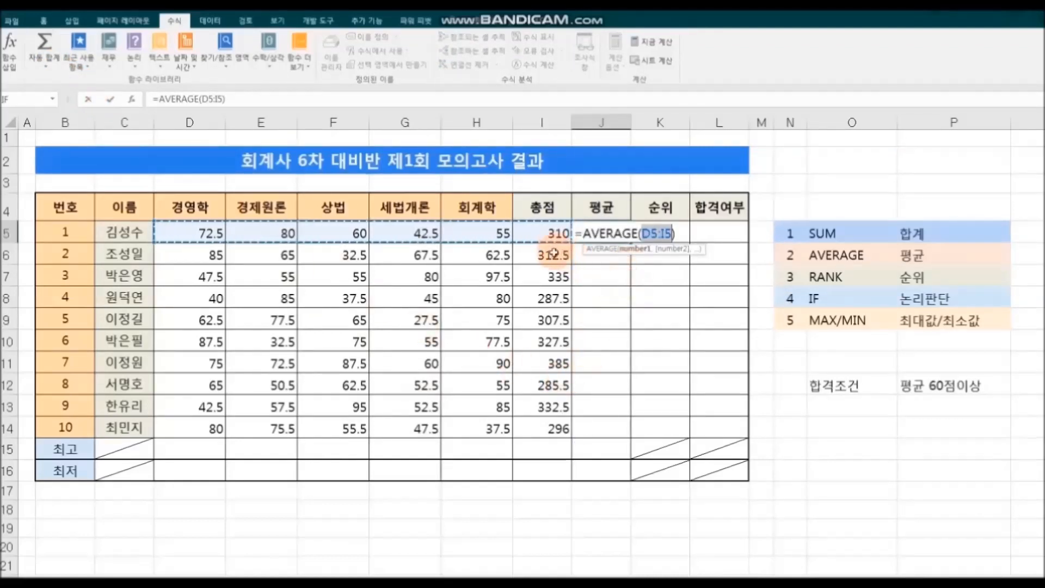
drag(182, 234, 468, 233)
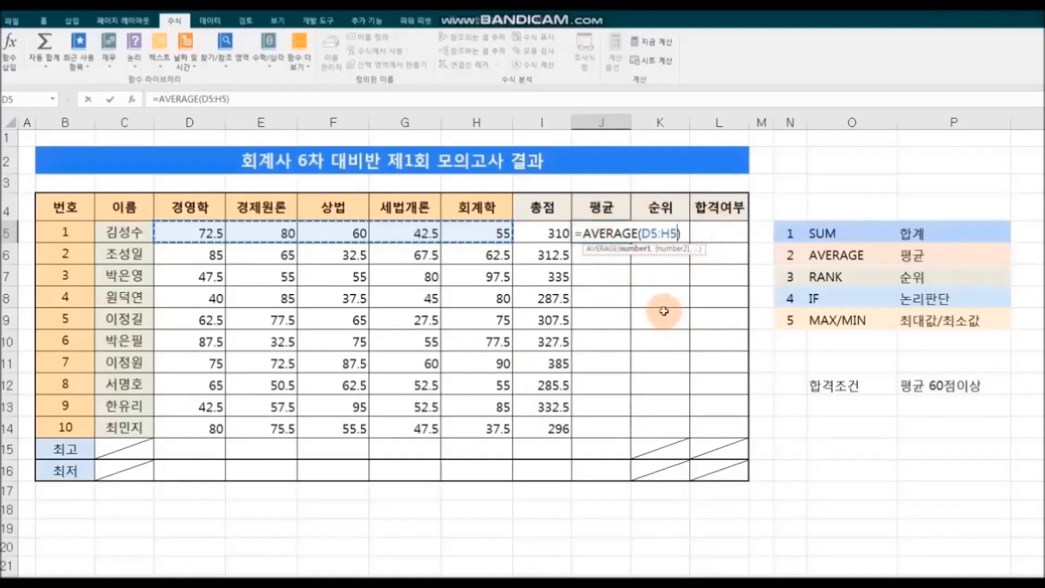
key(Return)
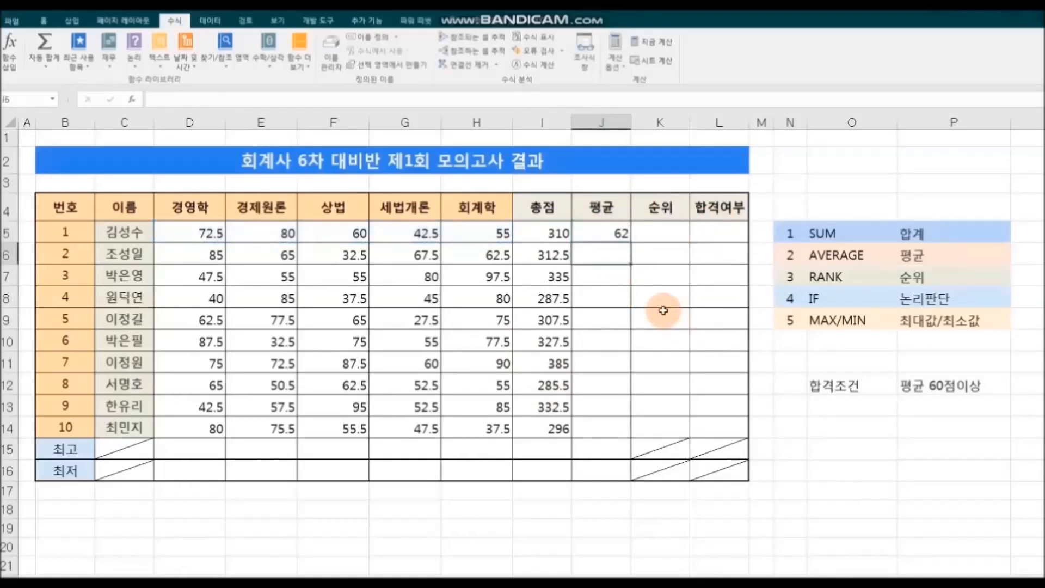
click(601, 232)
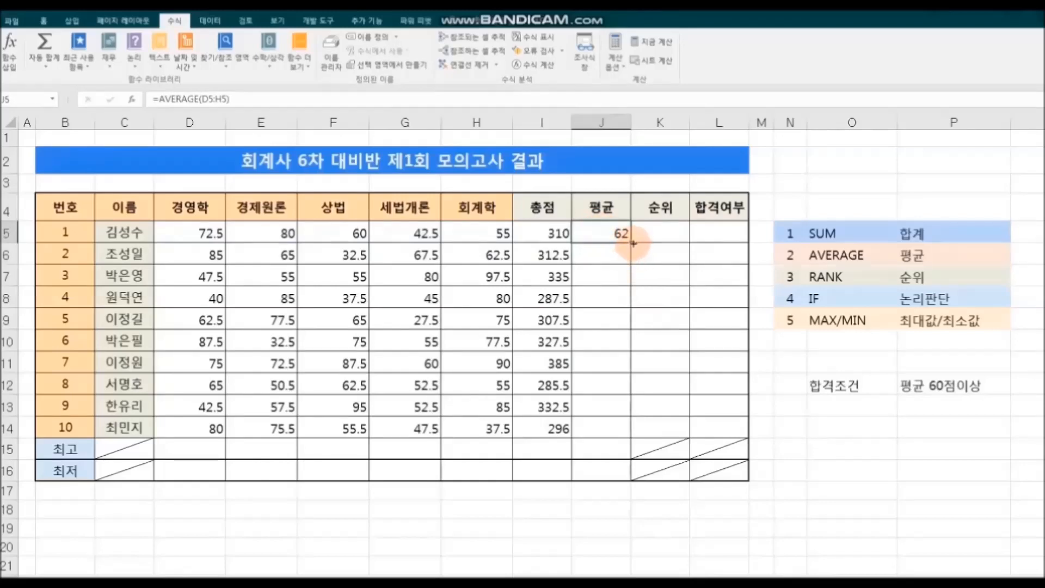
drag(631, 243, 634, 435)
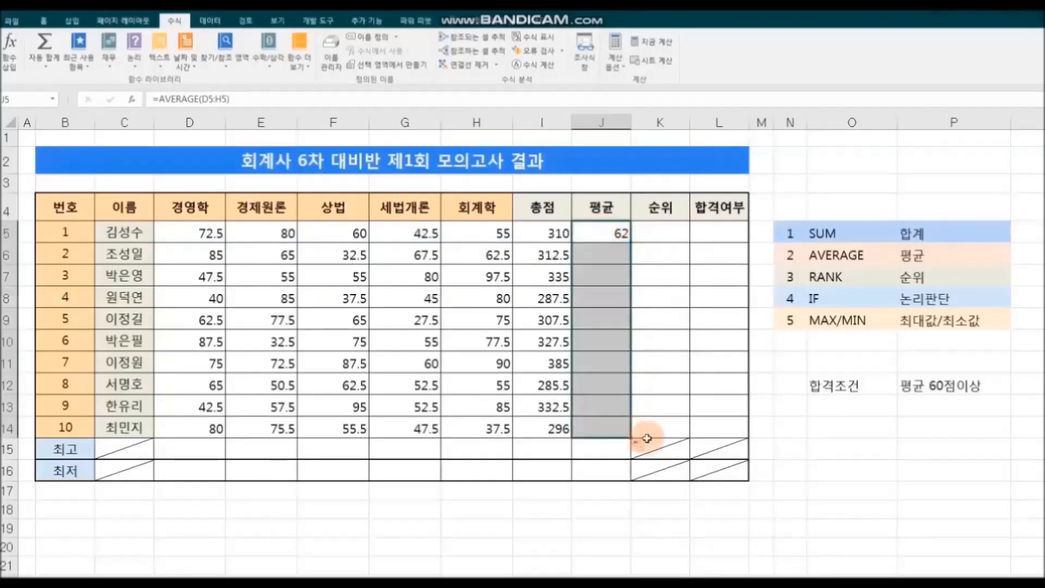
click(870, 468)
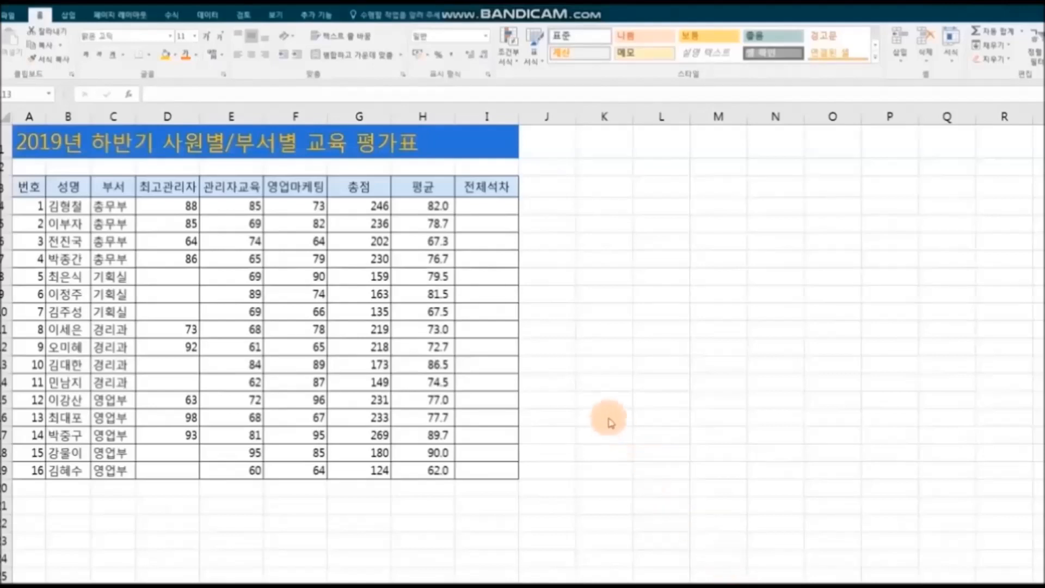
Insert a RANK function in I4 with Number H4 and Ref H4:H19, and fill it down the 전체석차 column to I19.
click(484, 211)
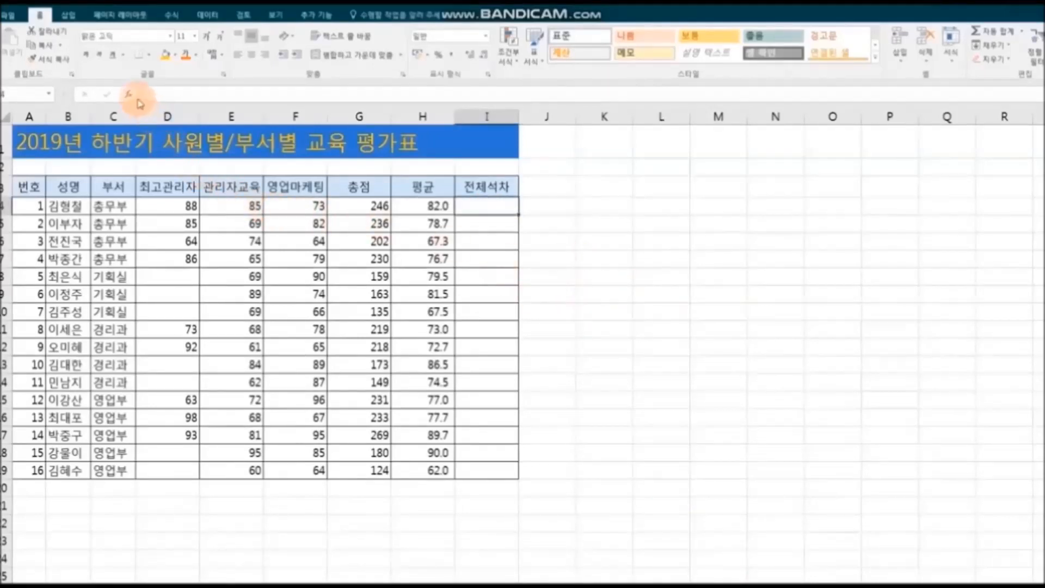
click(130, 96)
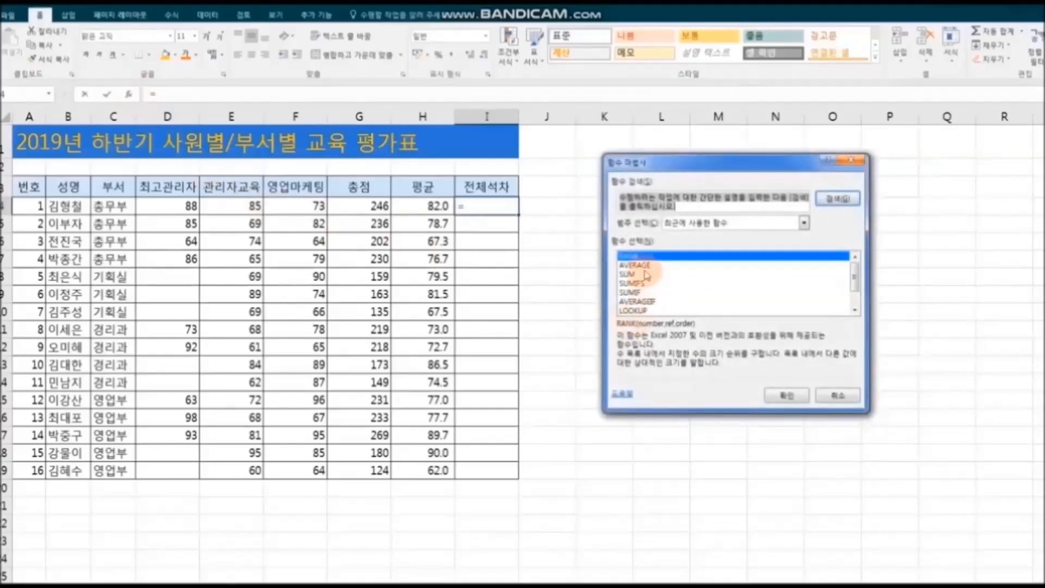
click(782, 397)
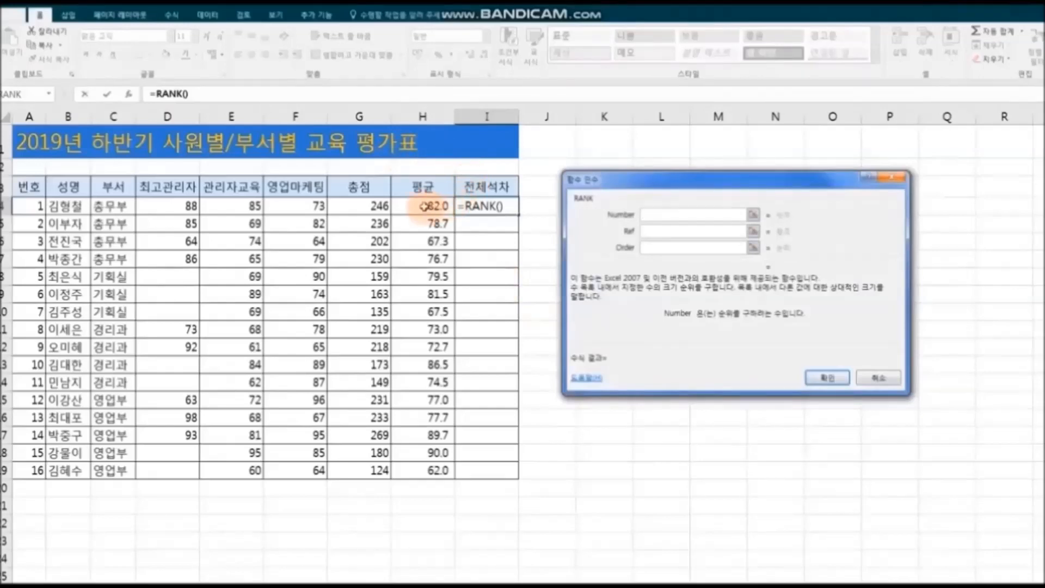
click(419, 206)
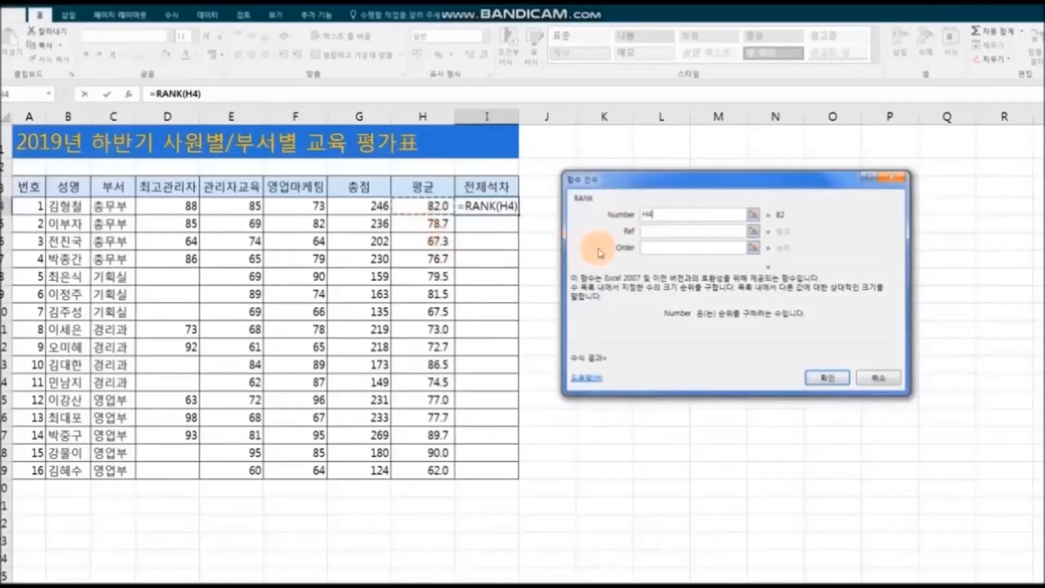
click(656, 231)
drag(420, 210, 441, 457)
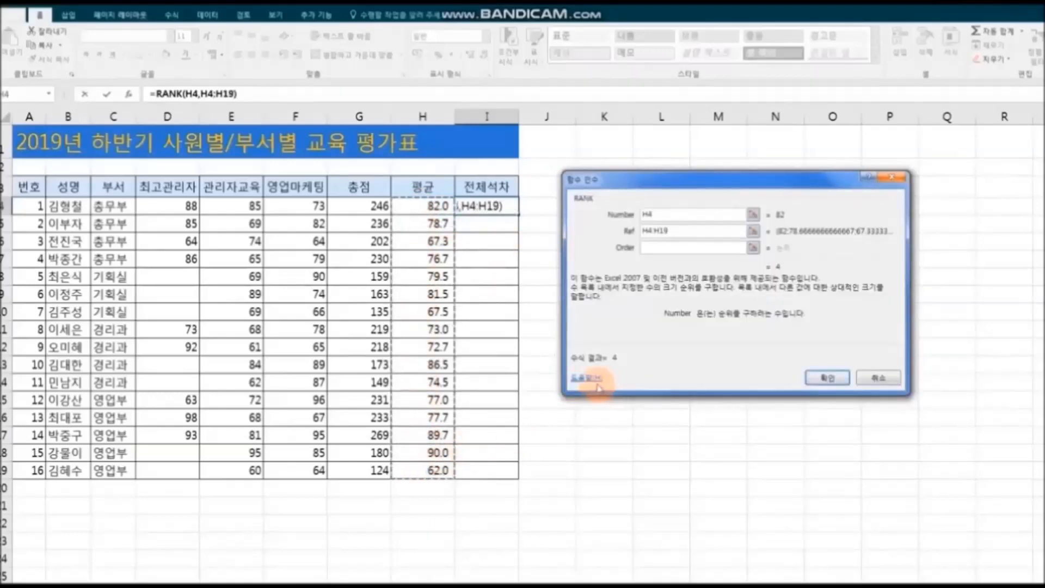
click(828, 378)
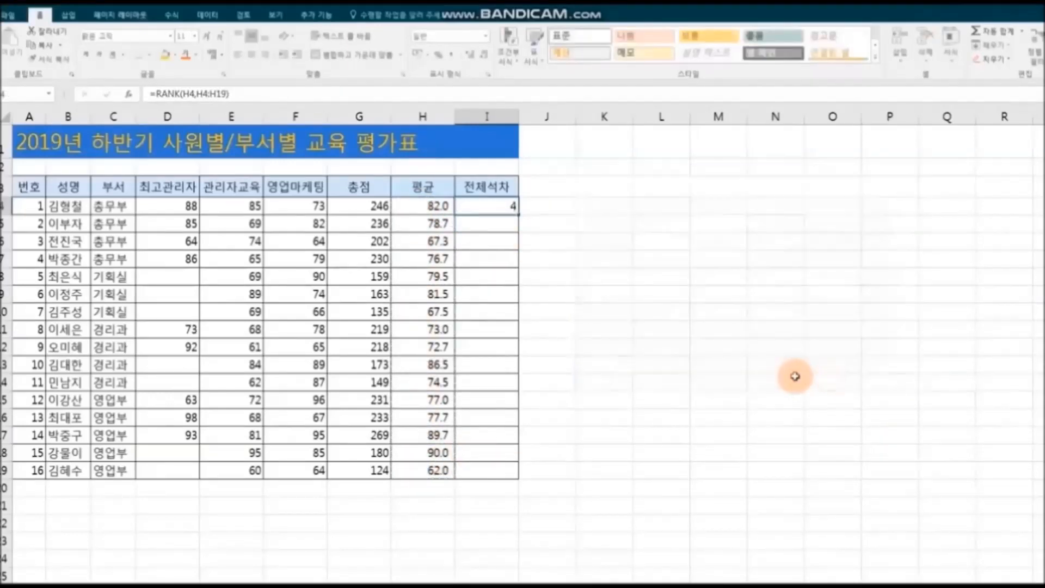
drag(520, 215, 521, 478)
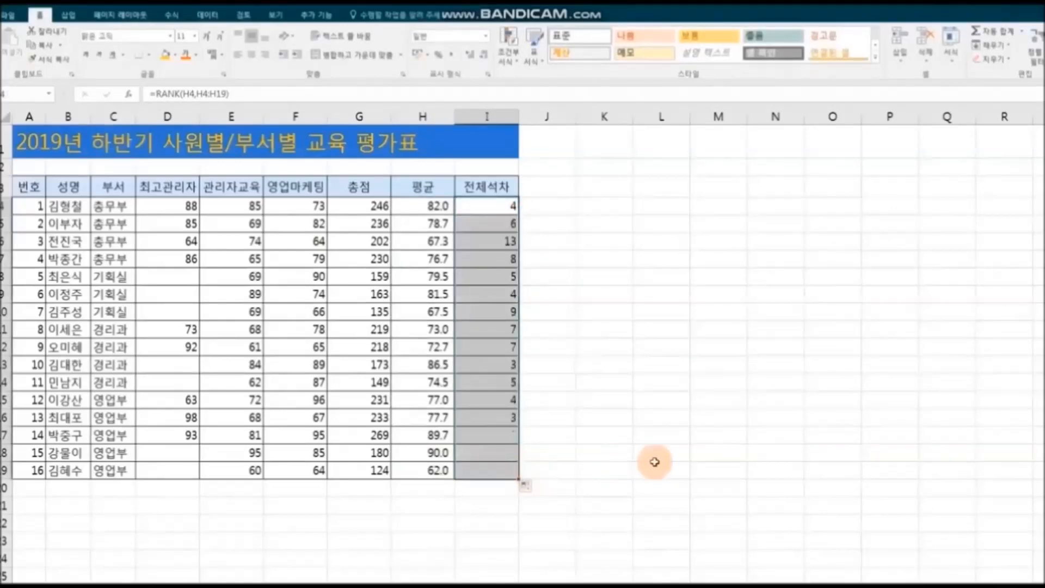
click(848, 473)
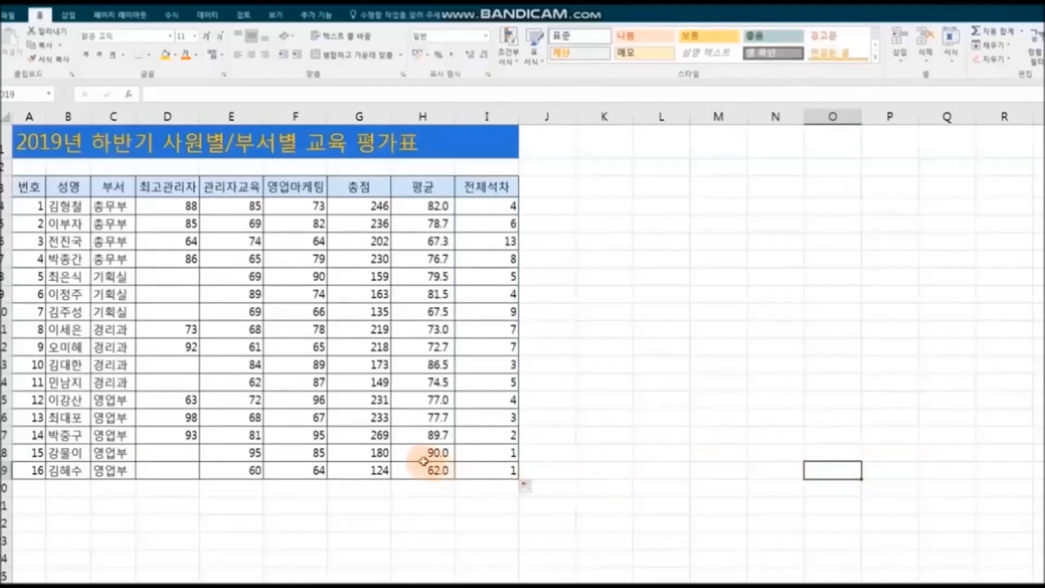
Compare the 평균 and 전체석차 values in rows 18 and 19 and inspect the ranges referenced by the RANK formulas in I18 and I19.
click(416, 457)
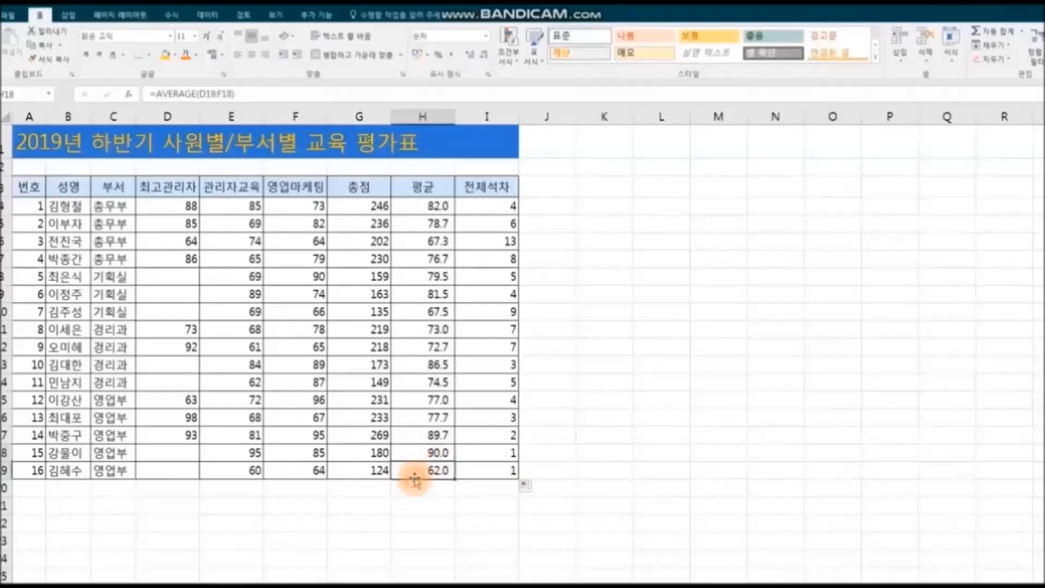
drag(426, 450, 519, 472)
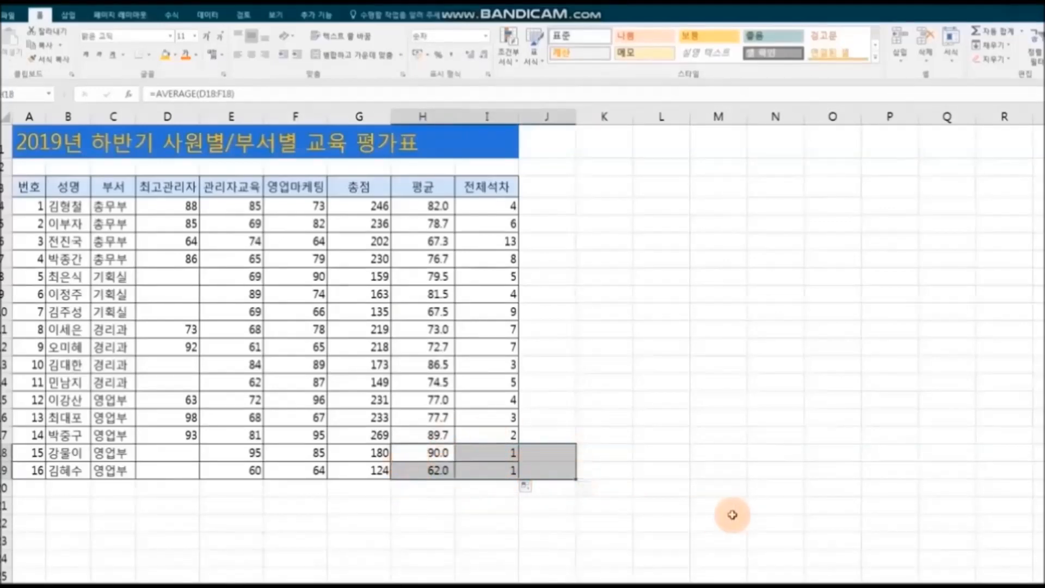
click(732, 514)
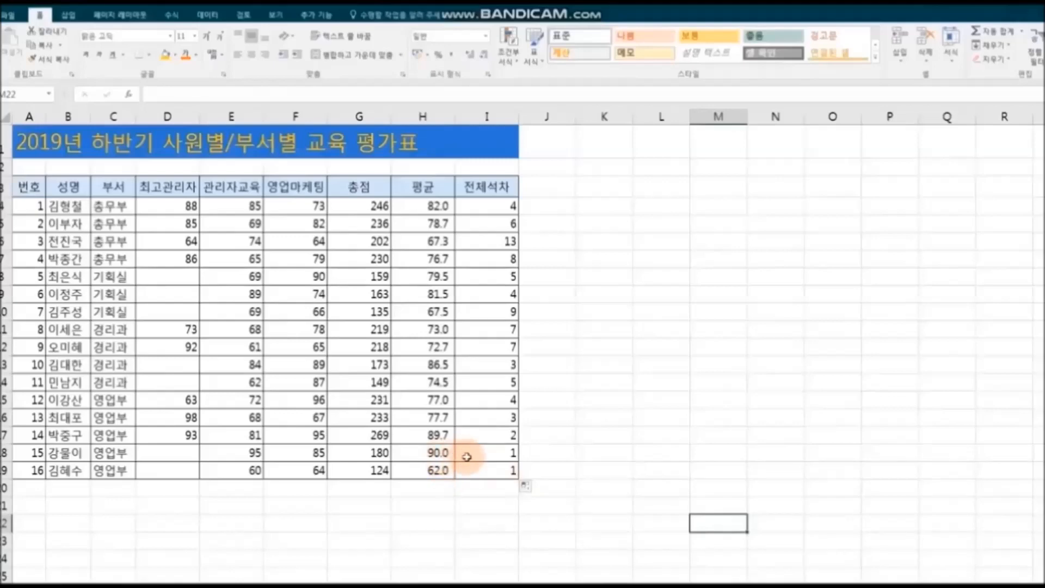
click(486, 456)
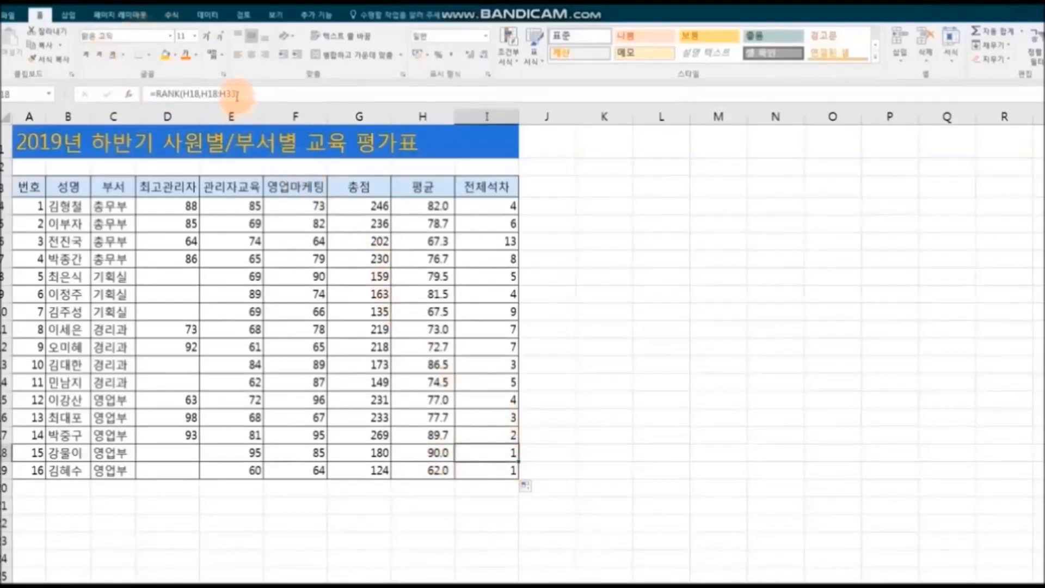
click(237, 94)
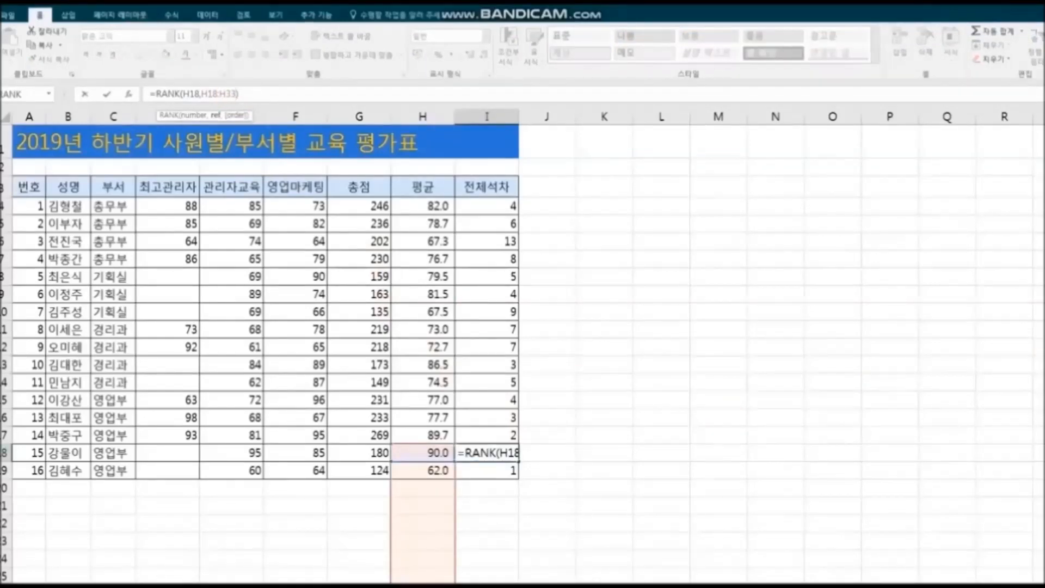
scroll(522, 354, down, 1)
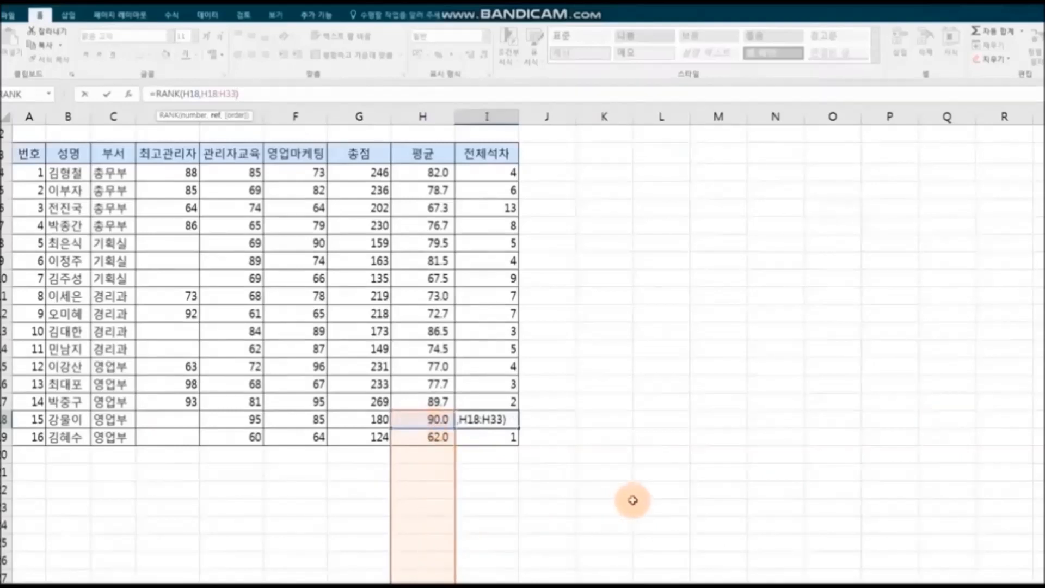
click(630, 501)
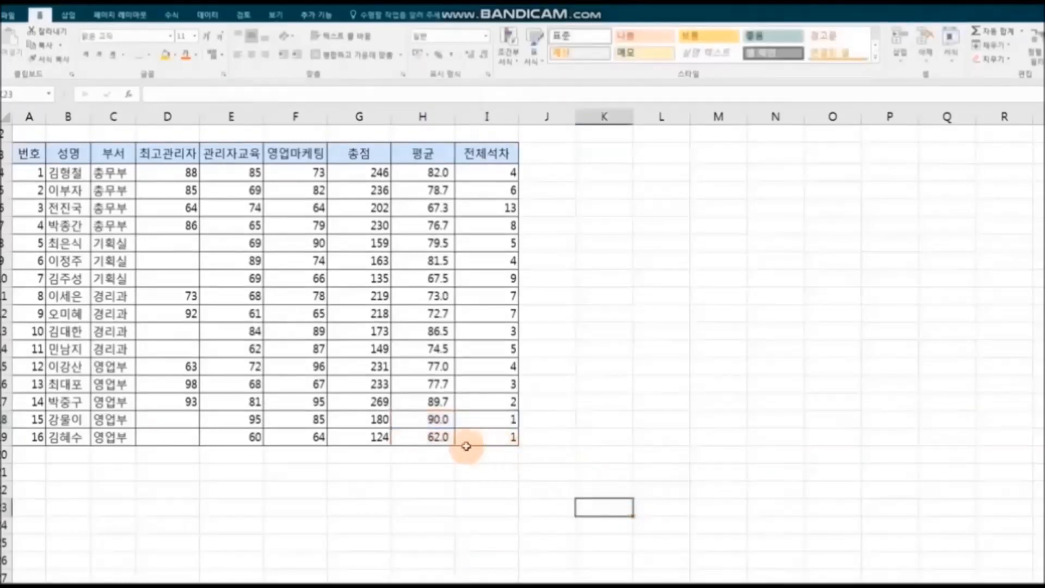
click(480, 437)
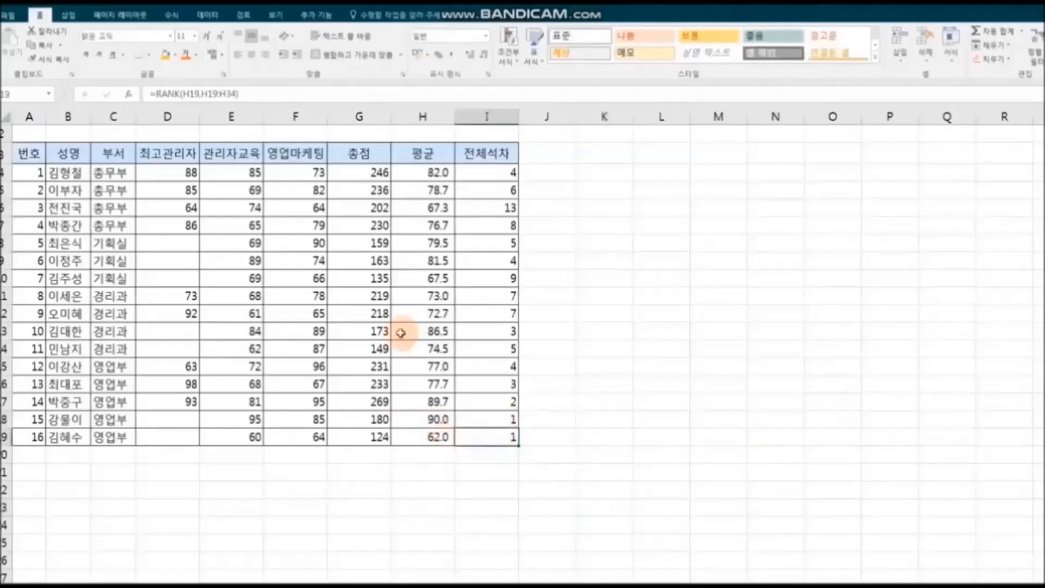
click(235, 95)
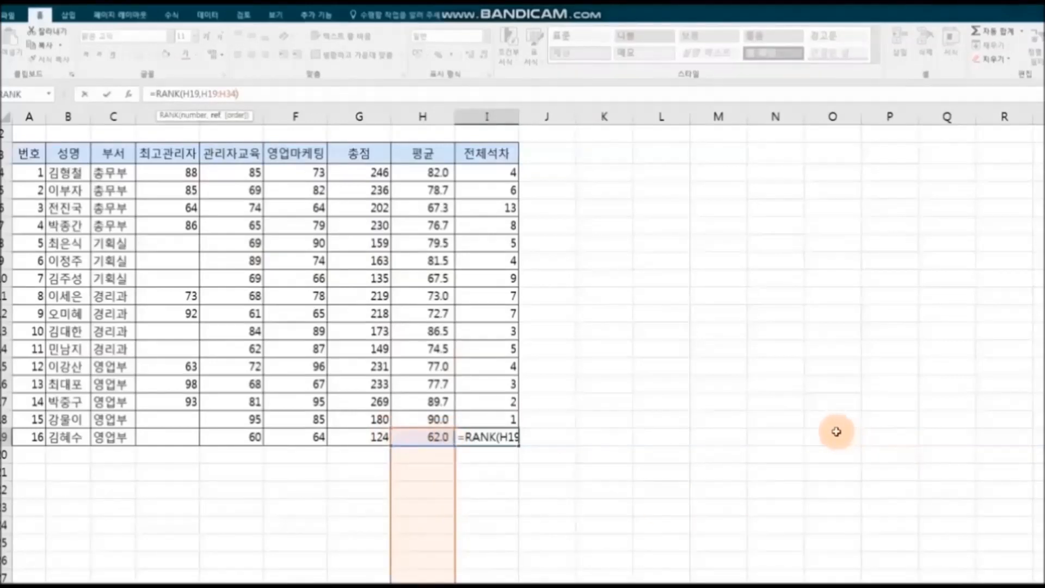
click(836, 433)
Compare the 평균 and 전체석차 values in rows 11 and 12 and inspect the ranges referenced by the RANK formulas in I12 and I11.
drag(424, 296, 523, 316)
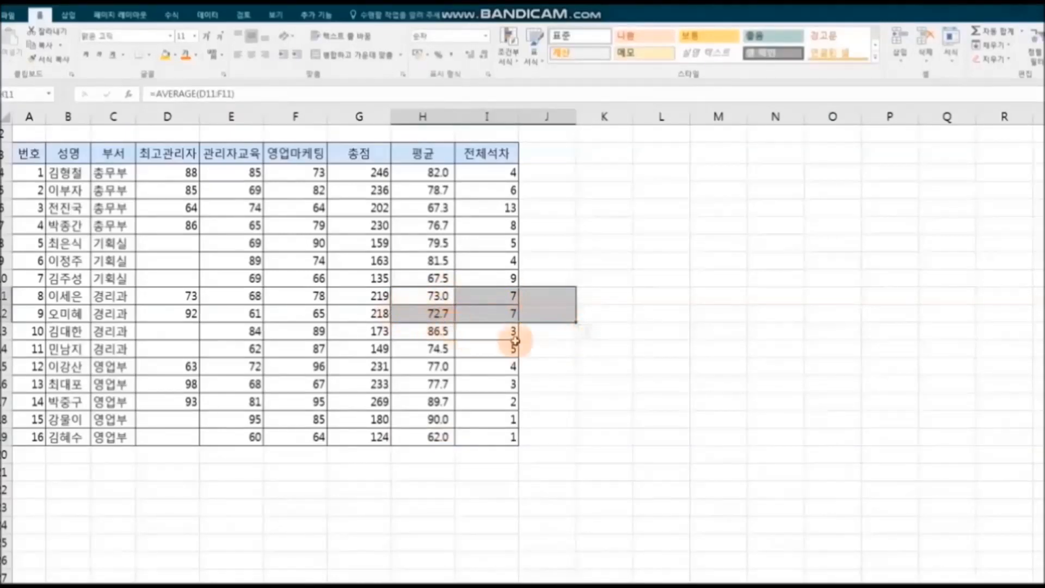
click(638, 362)
click(486, 316)
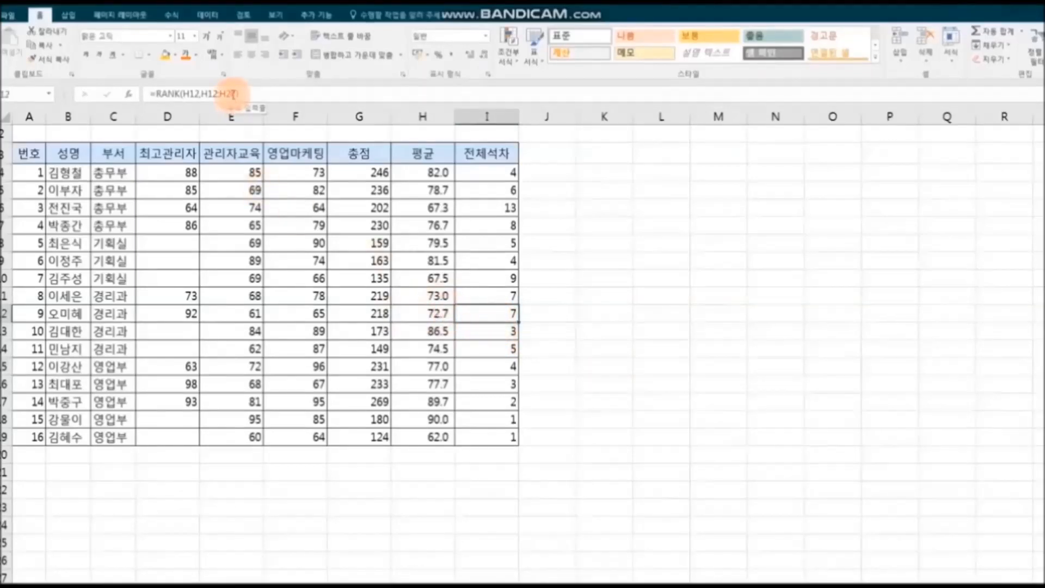
click(233, 94)
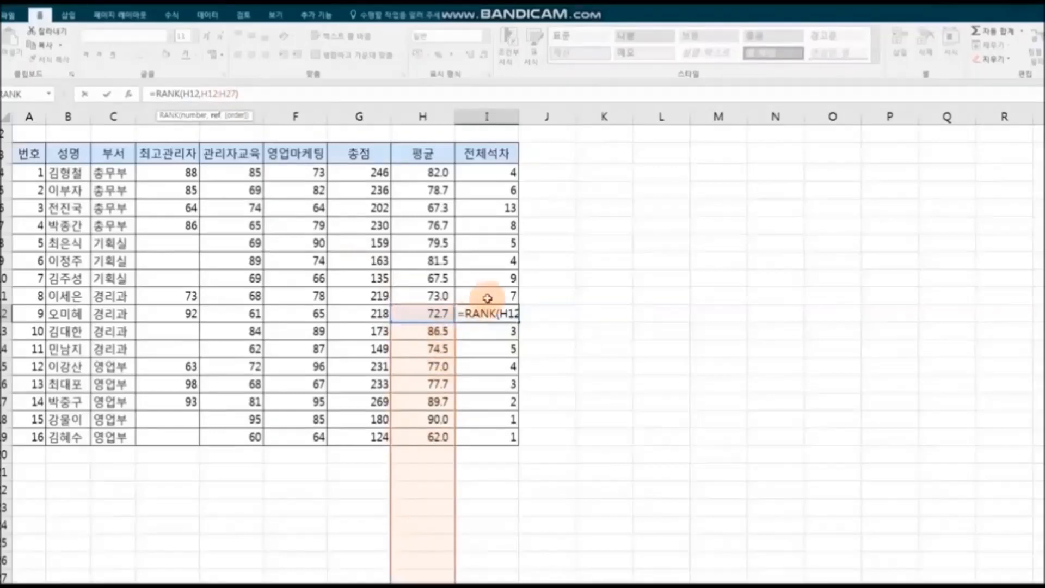
click(487, 299)
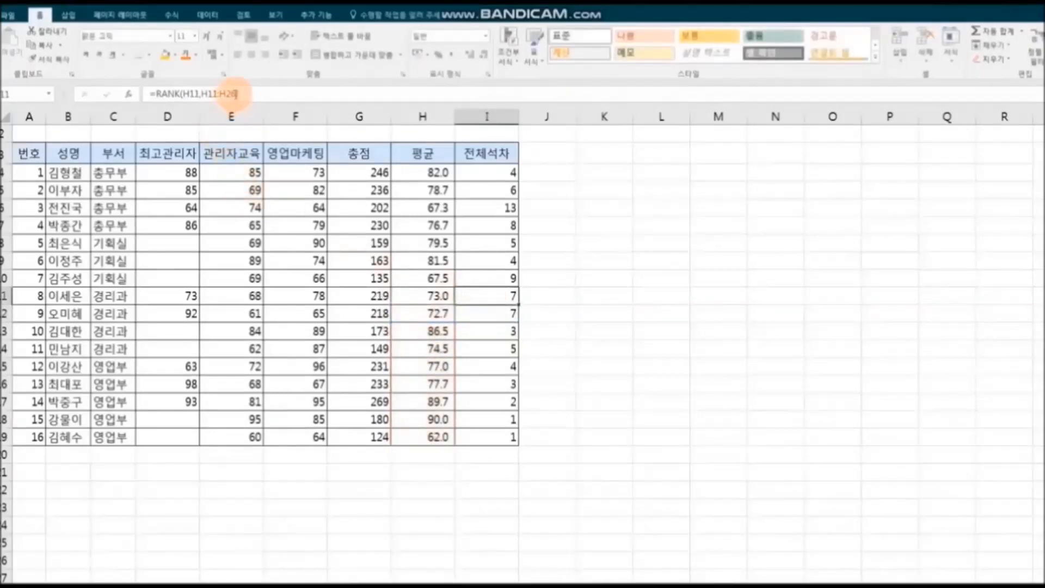
click(229, 94)
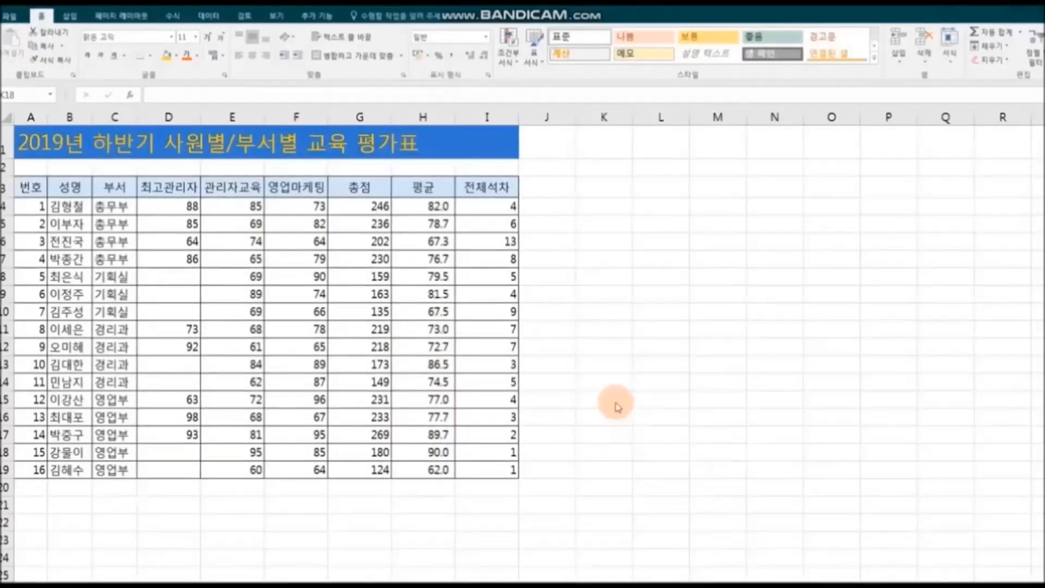
Clear I4:I19 and refill the 전체석차 column down to I19 with RANK, using Number H4 and absolute Ref $H$4:$H$19 in I4.
drag(477, 204, 500, 476)
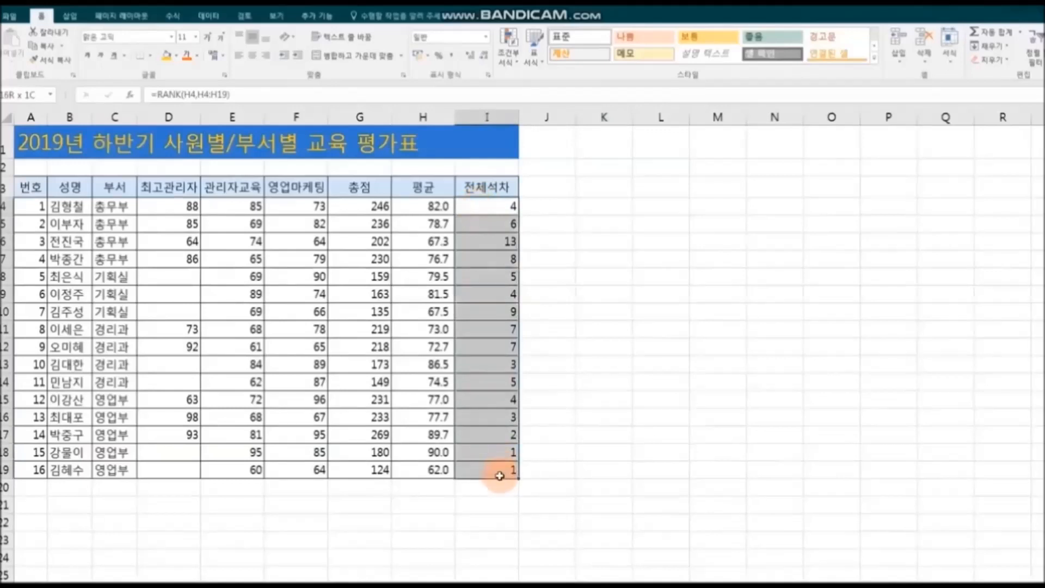
key(Delete)
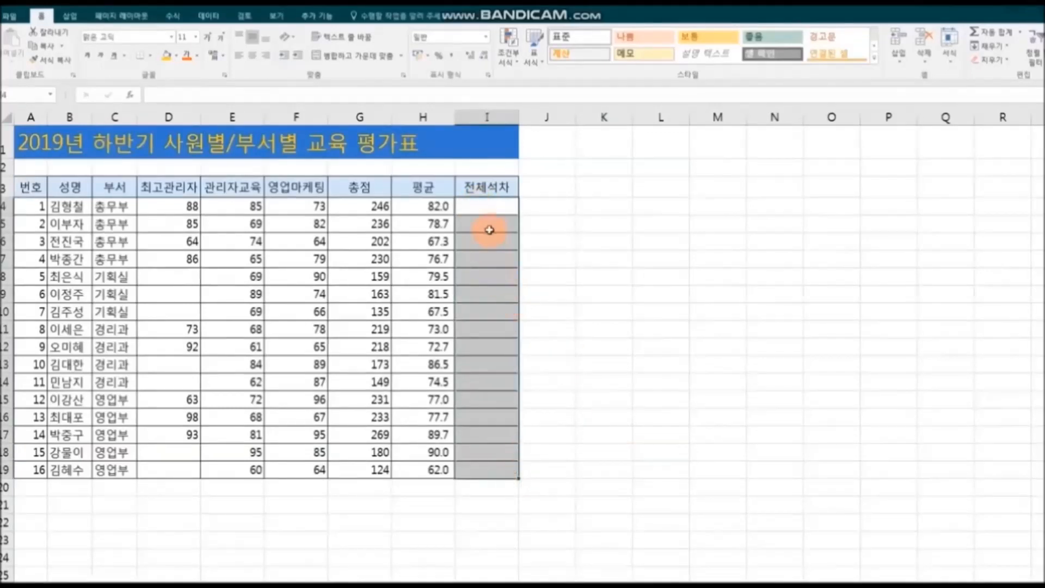
click(487, 206)
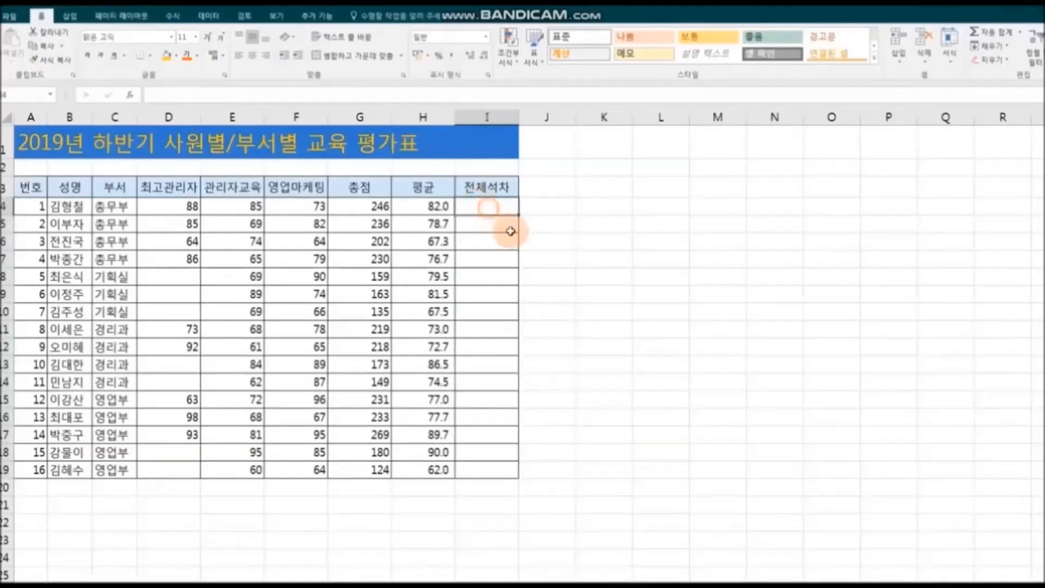
click(131, 100)
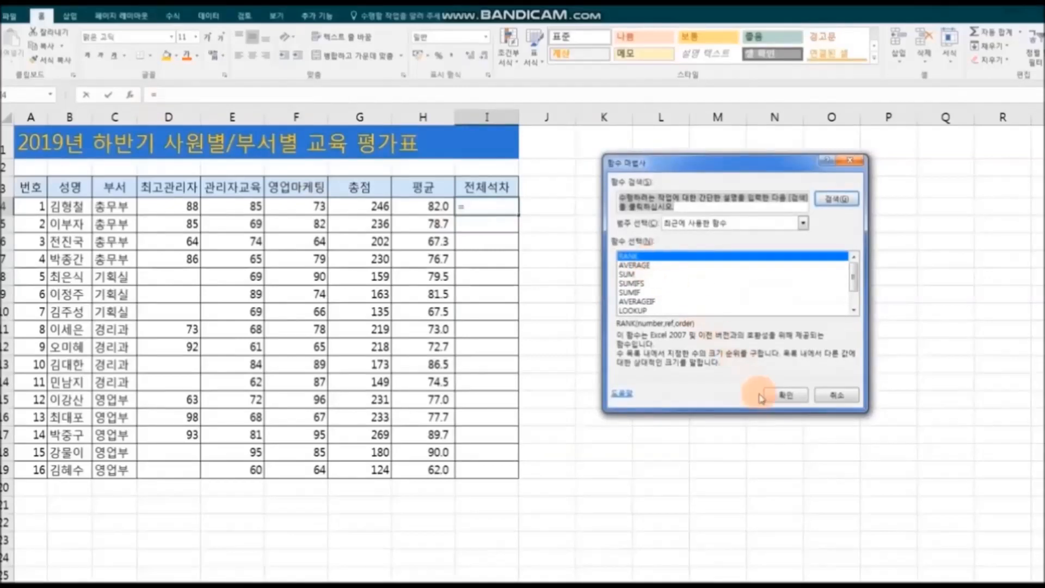
click(778, 397)
click(434, 209)
click(656, 231)
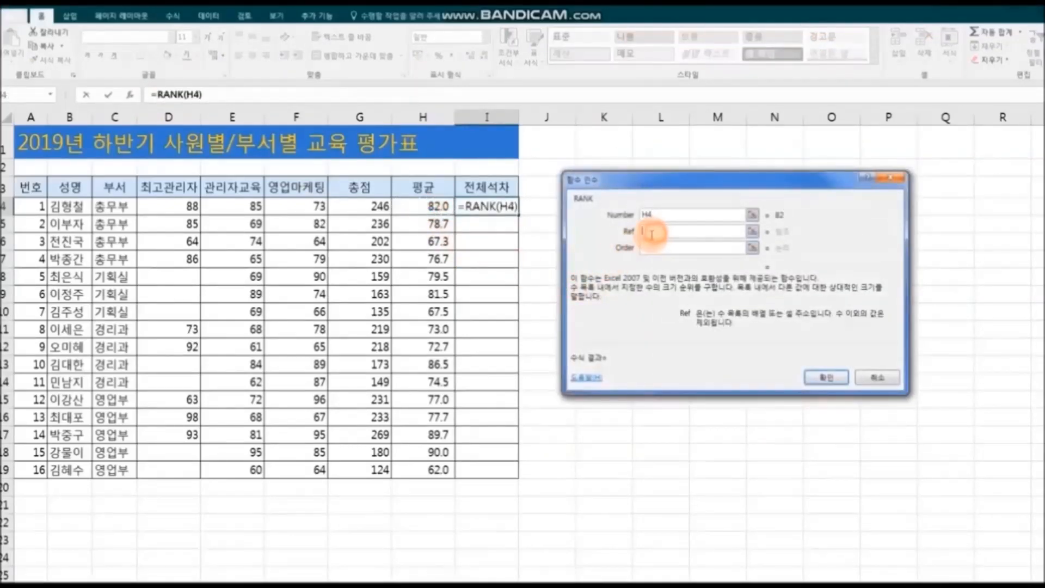
drag(426, 205, 434, 469)
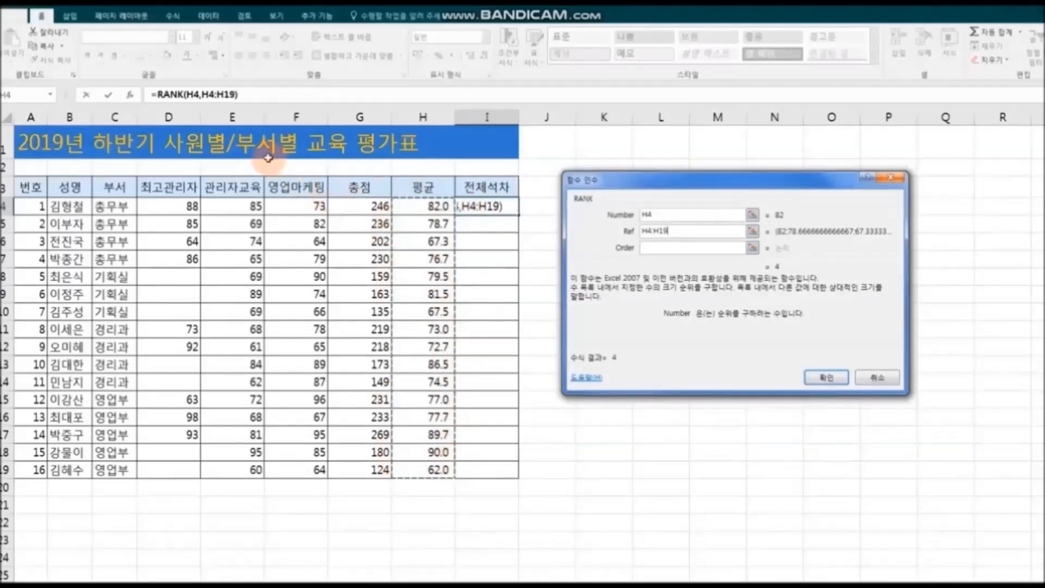
key(F4)
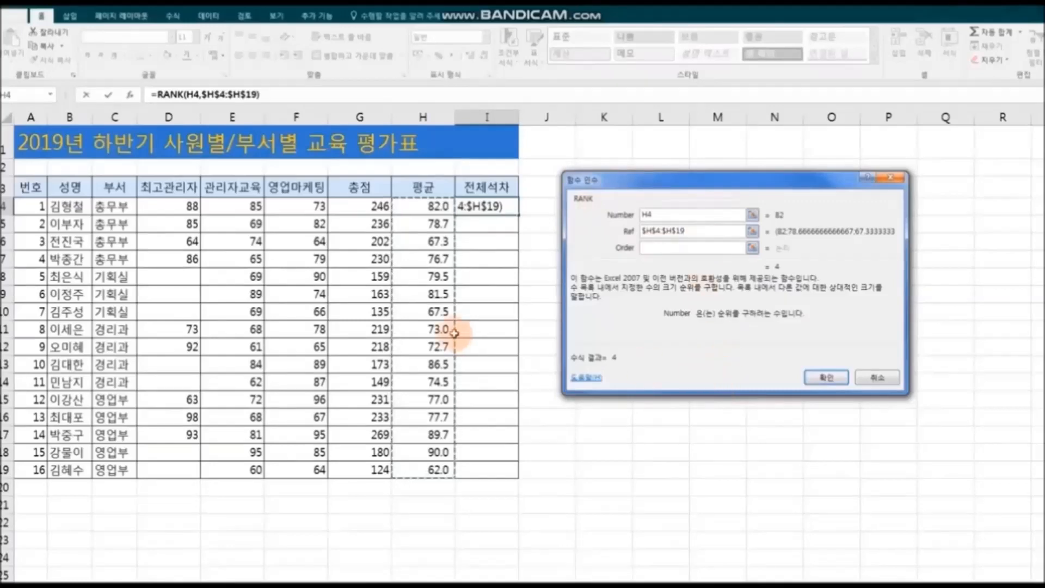
click(826, 377)
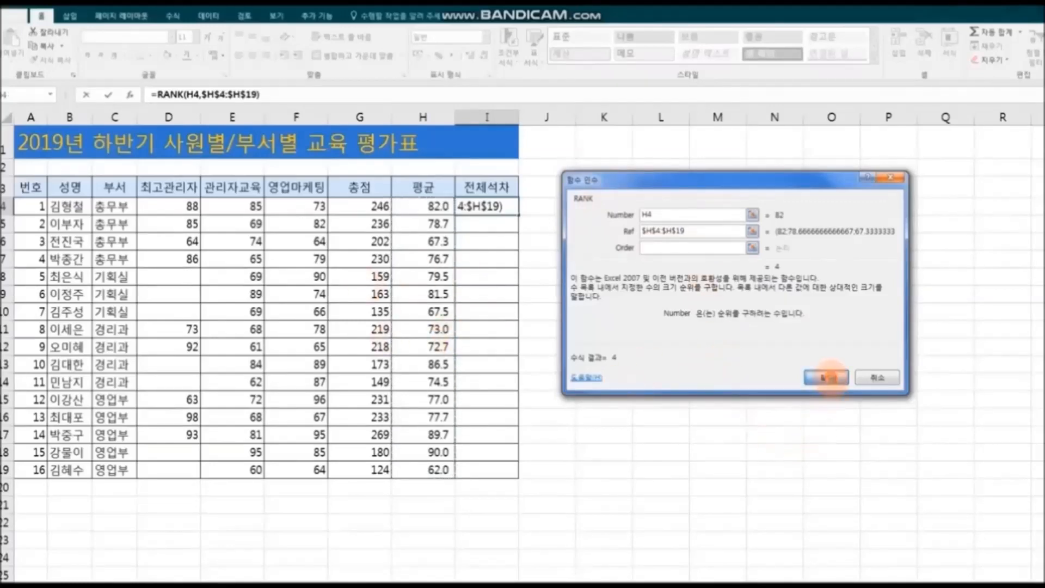
drag(517, 215, 518, 478)
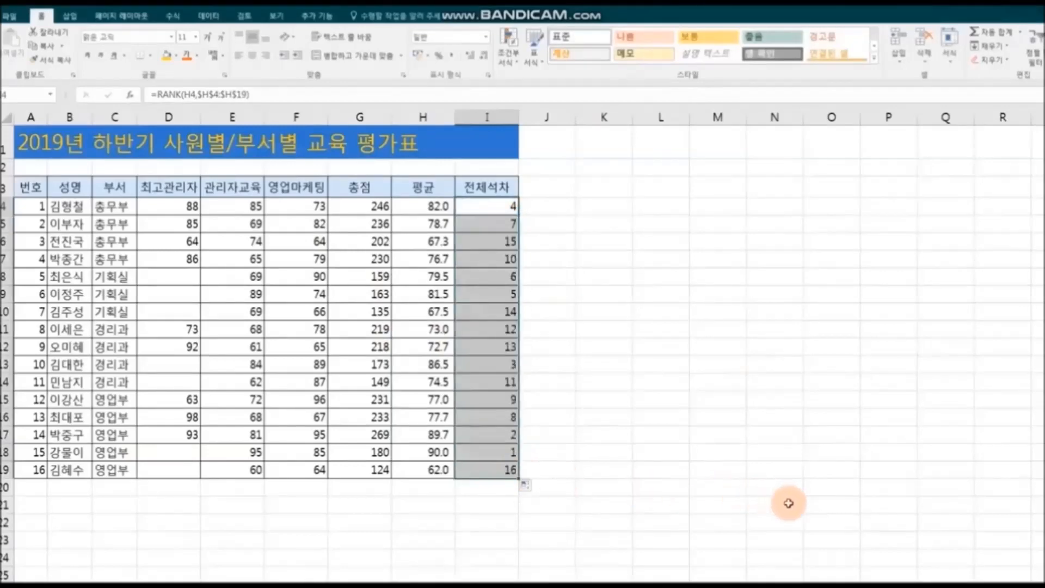
click(890, 505)
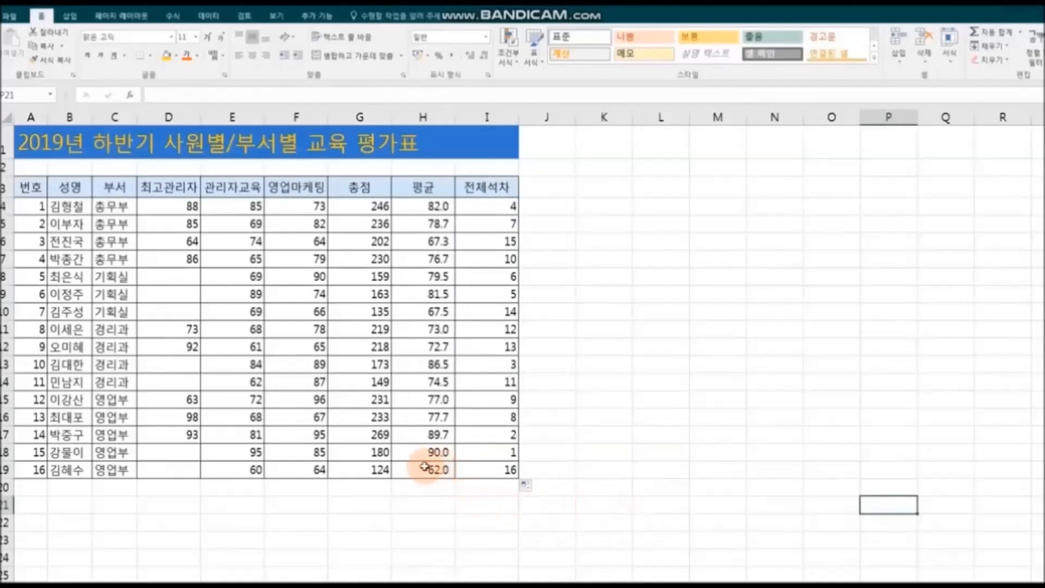
Check the 평균 and 전체석차 values in row 18 and inspect the ranges referenced by the RANK formulas in I18, I5 and I19.
click(414, 450)
drag(414, 449, 531, 452)
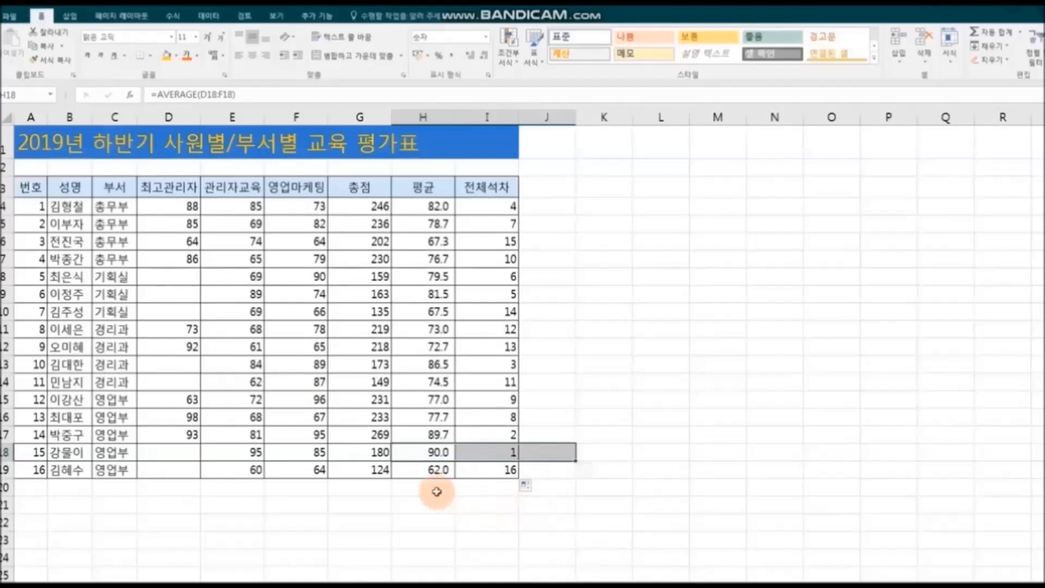
click(634, 506)
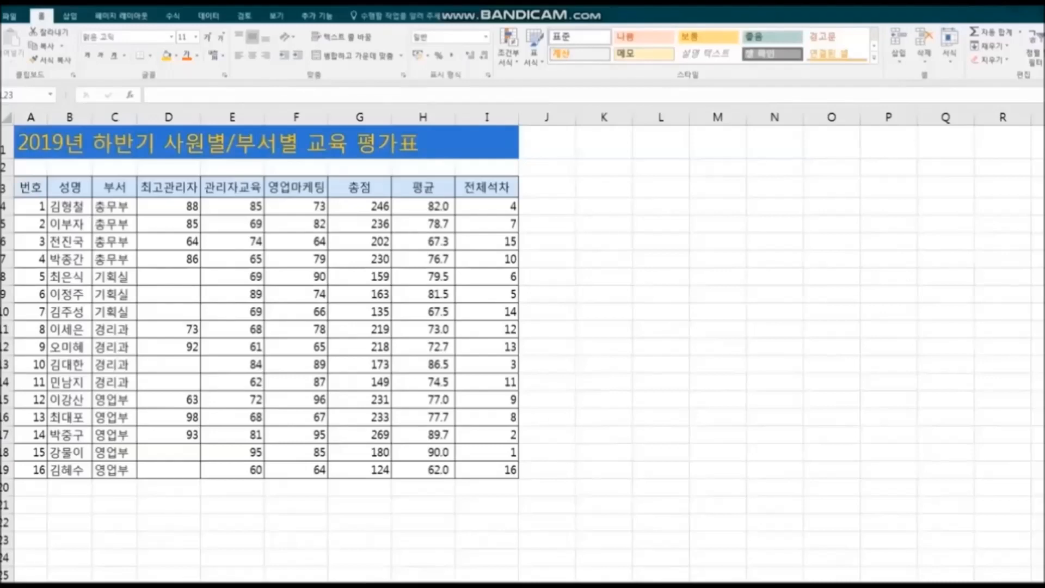
click(470, 454)
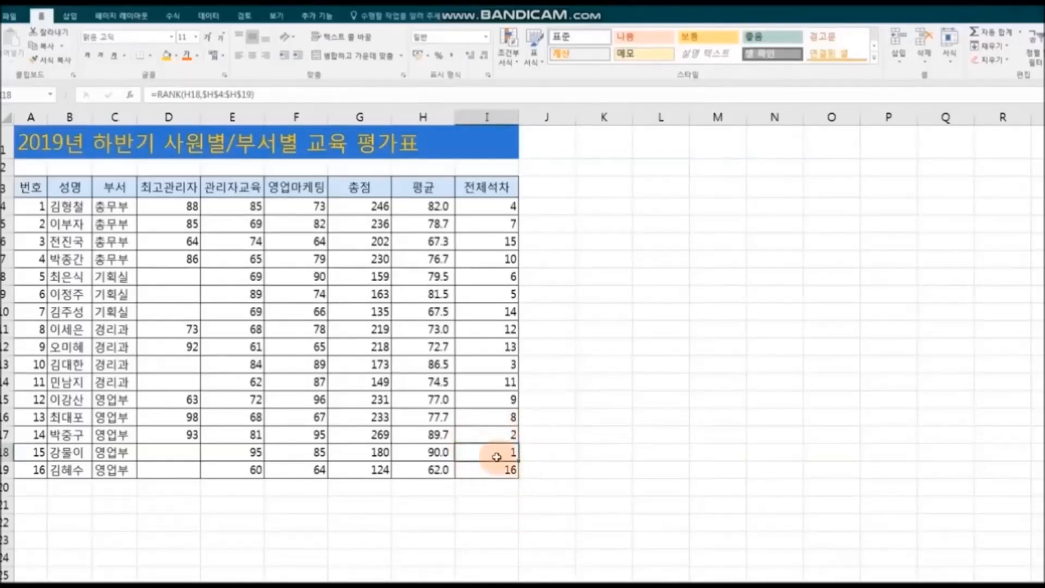
click(253, 94)
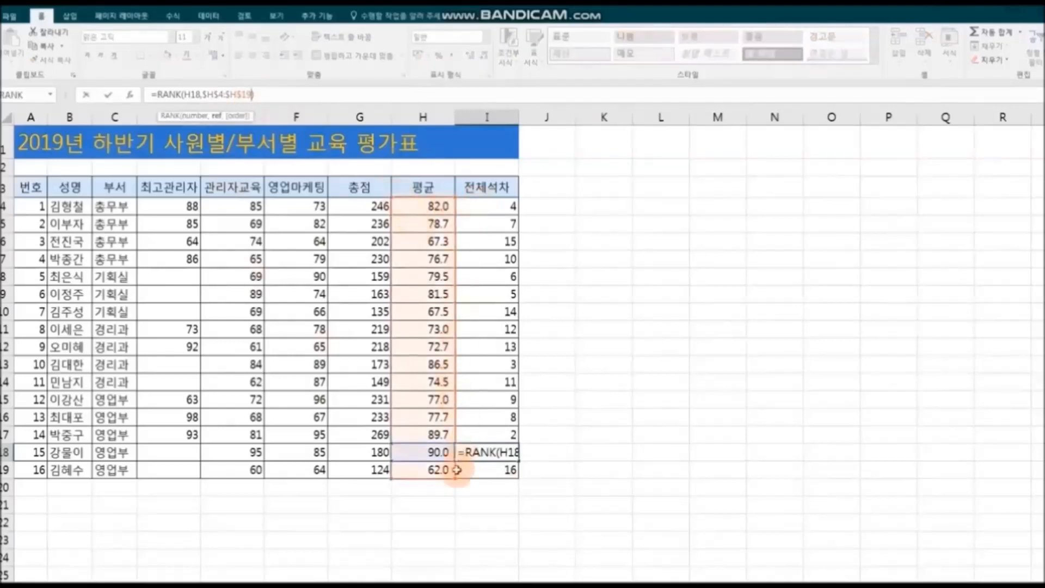
click(482, 226)
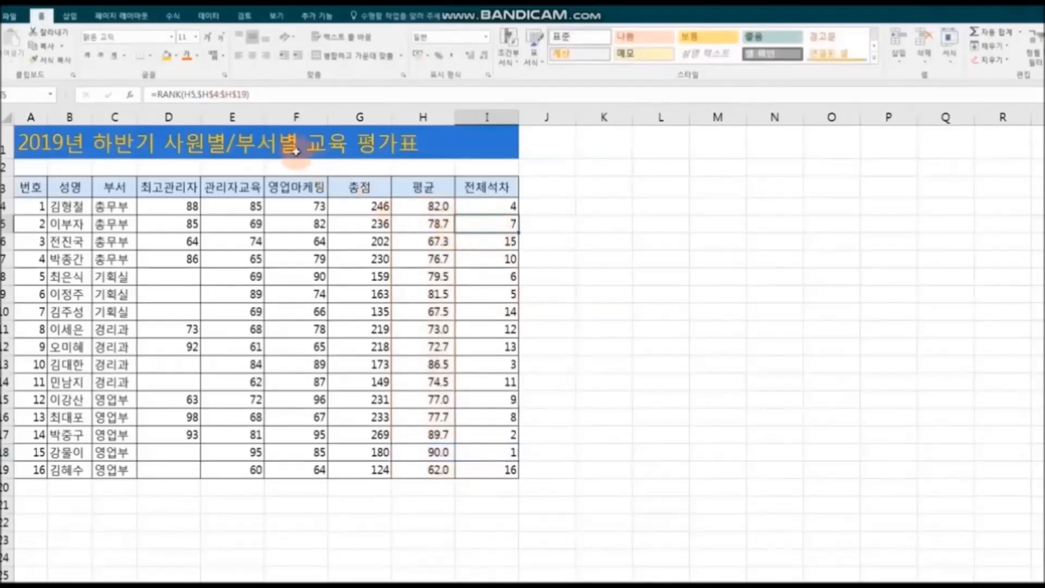
click(246, 94)
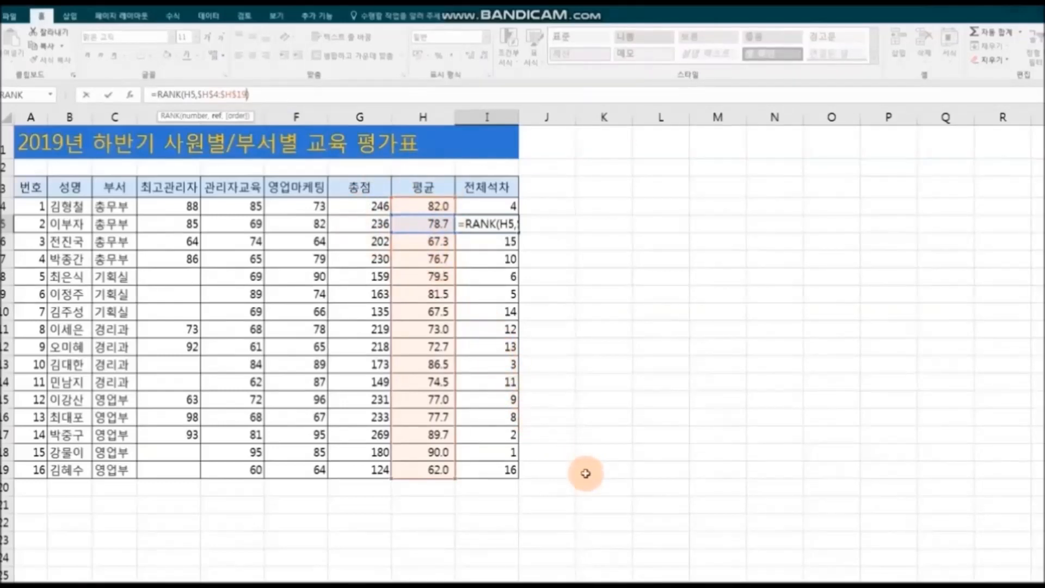
click(492, 469)
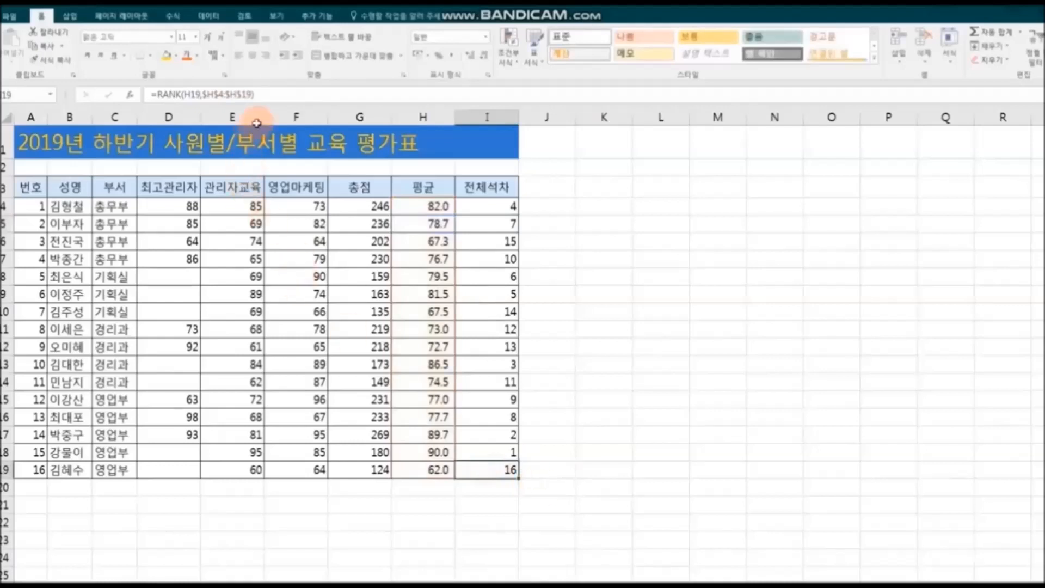
click(251, 94)
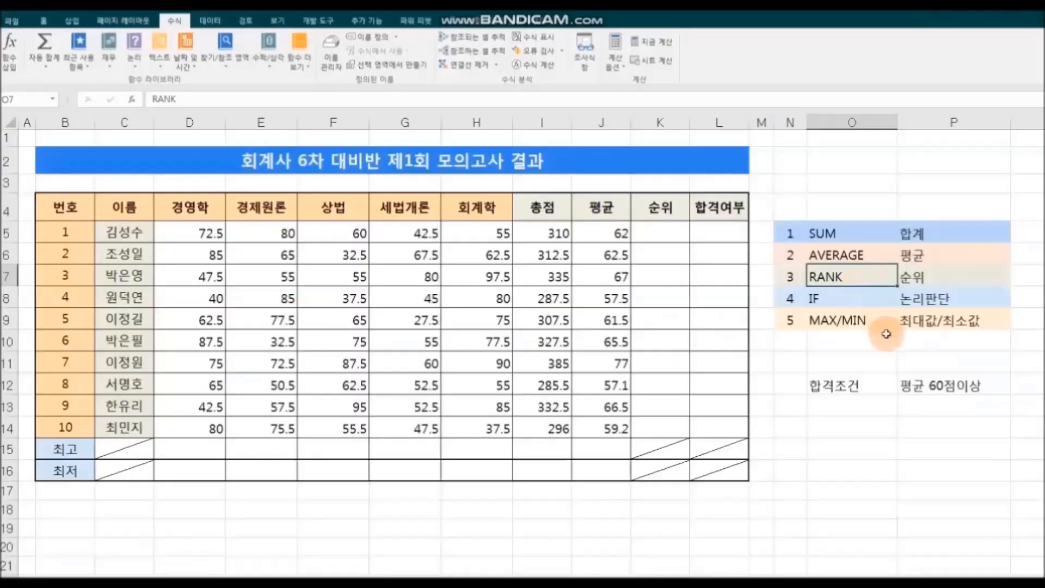
drag(661, 232, 675, 430)
click(851, 277)
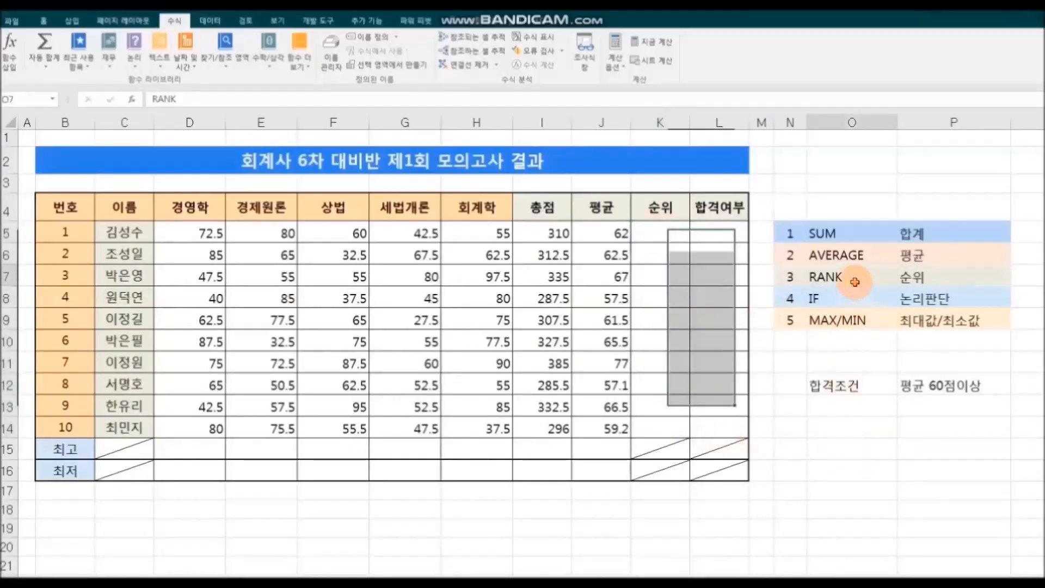
Insert the RANK function in K5, the first cell of the 순위 column, and keep the 평균 column uncovered by its arguments dialog.
click(658, 231)
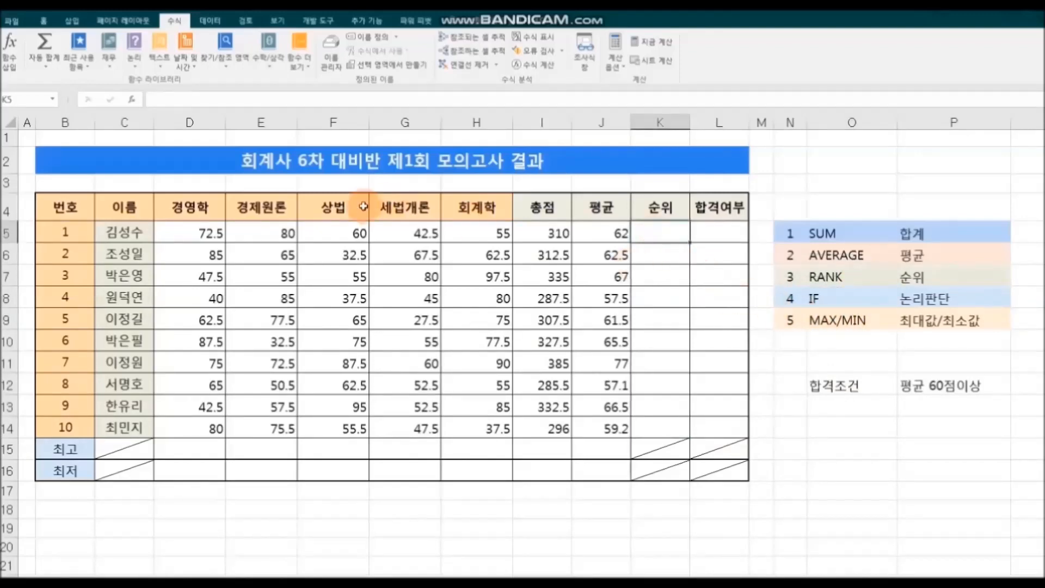
click(47, 64)
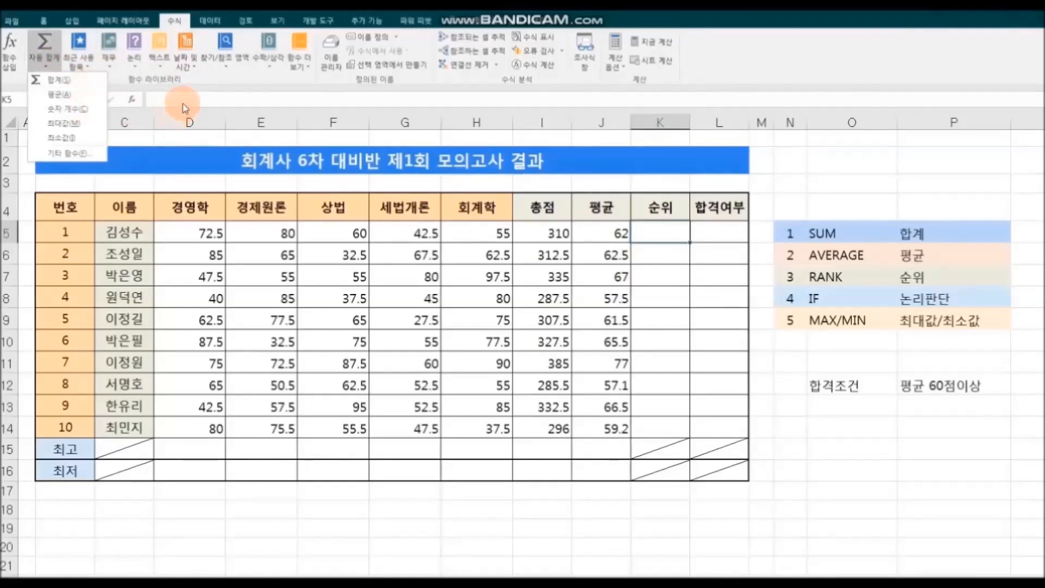
click(184, 106)
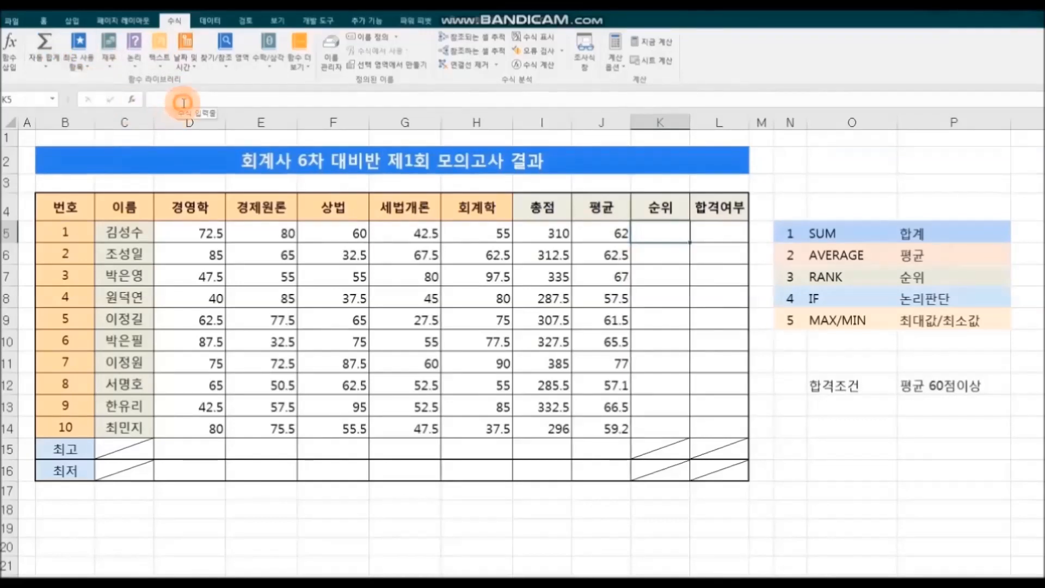
click(133, 100)
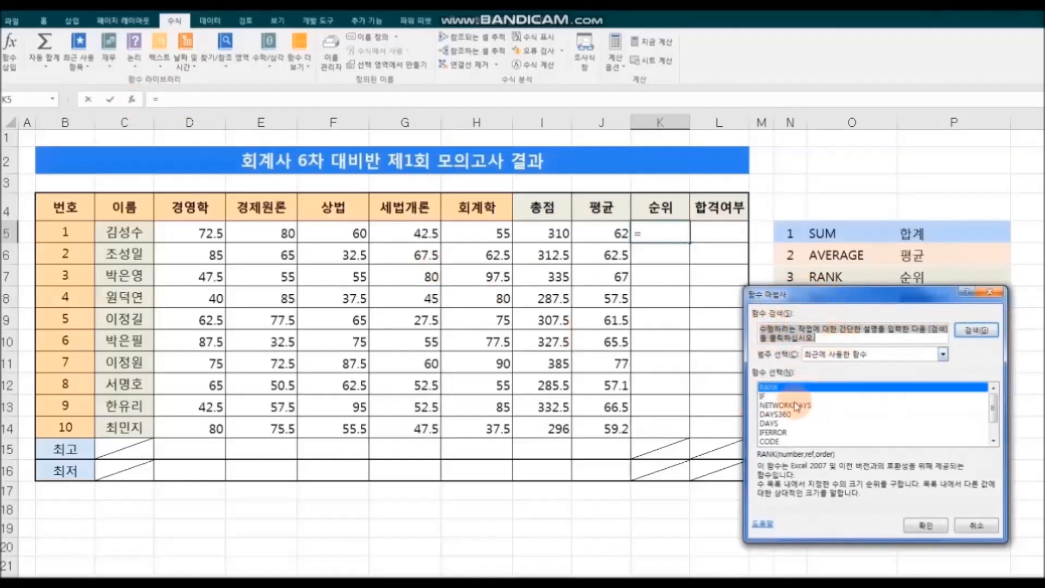
click(929, 526)
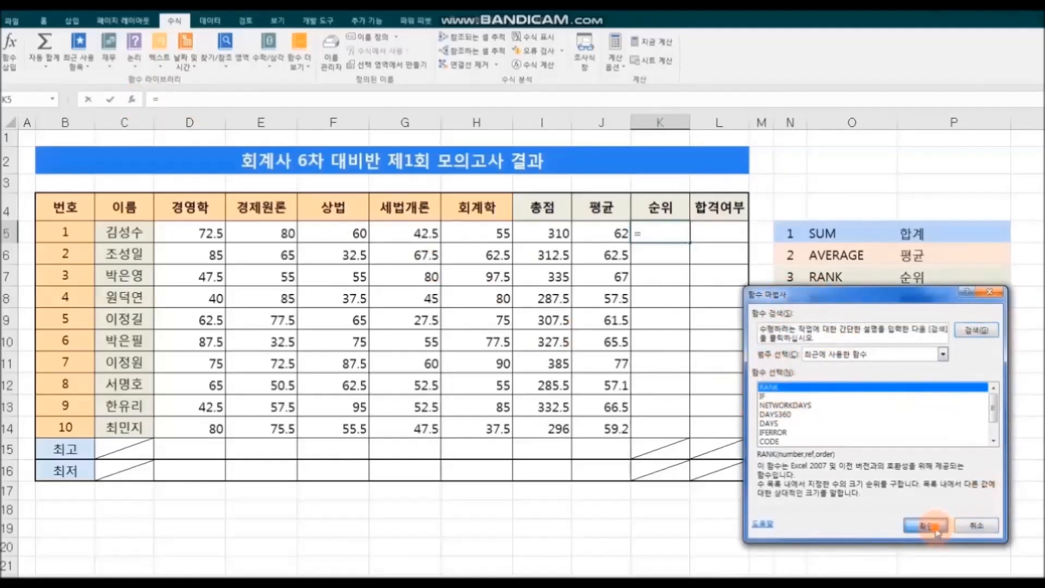
drag(828, 317, 785, 330)
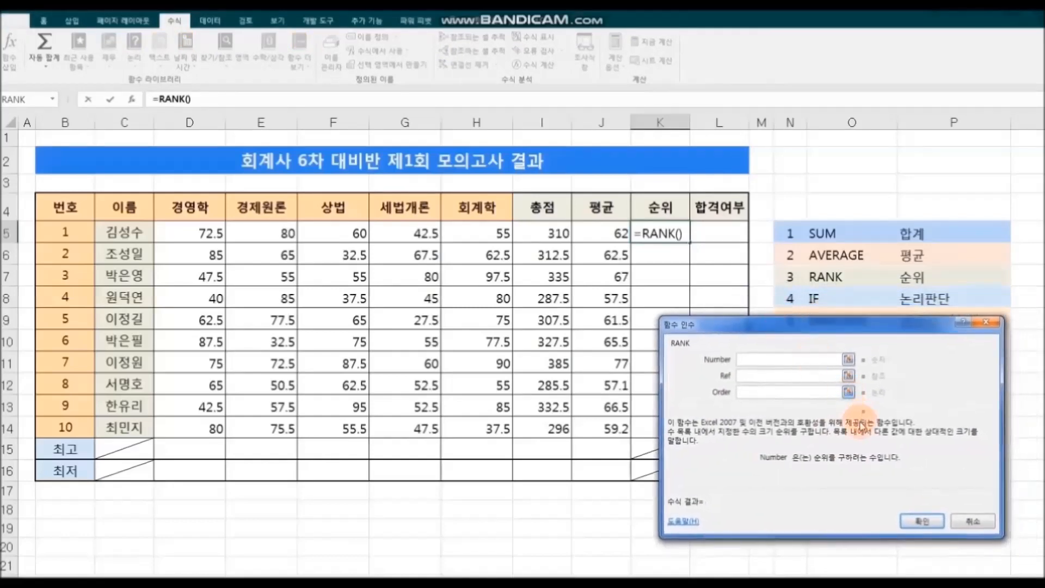
drag(815, 327, 855, 287)
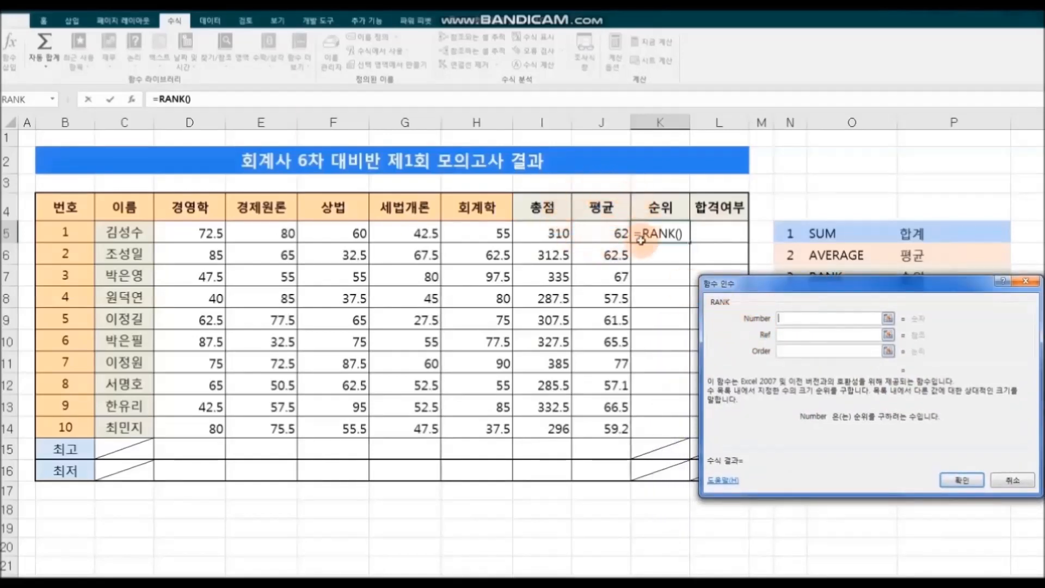
Set RANK's Number to J5 and Ref to the absolute range $J$5:$J$14, and fill the formula from K5 down to K14.
click(609, 236)
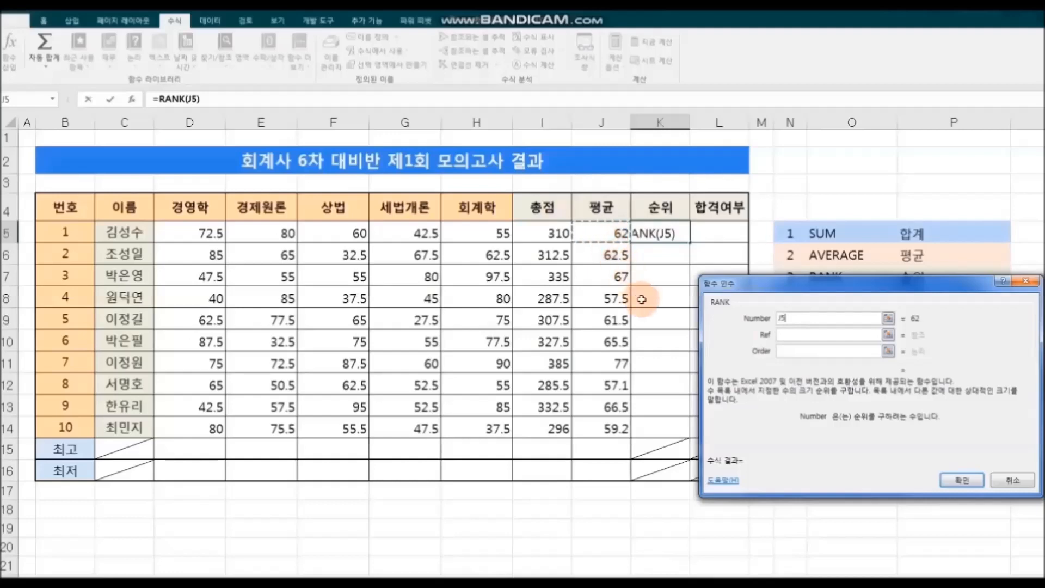
click(802, 333)
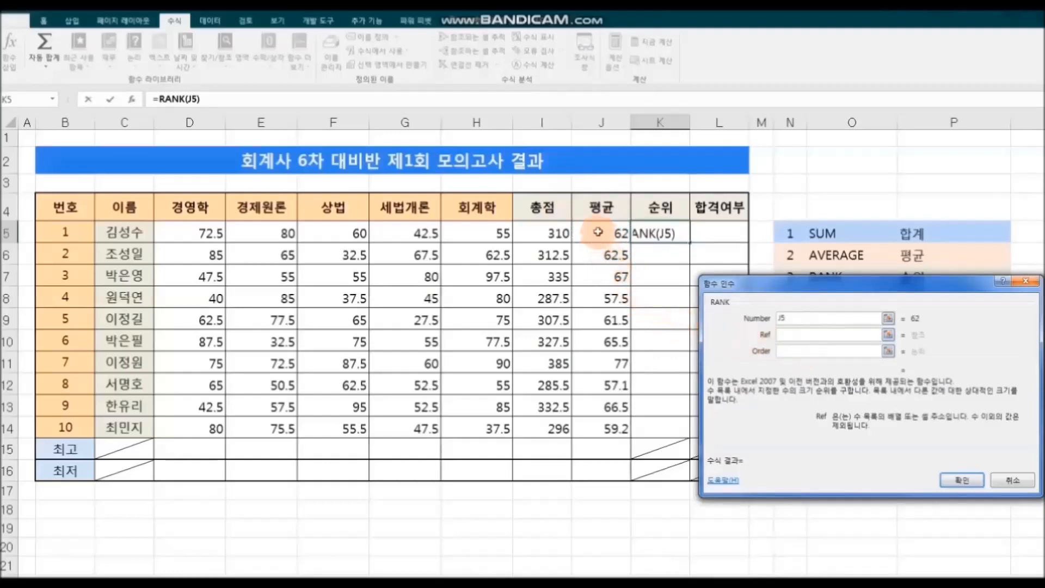
drag(597, 232, 606, 433)
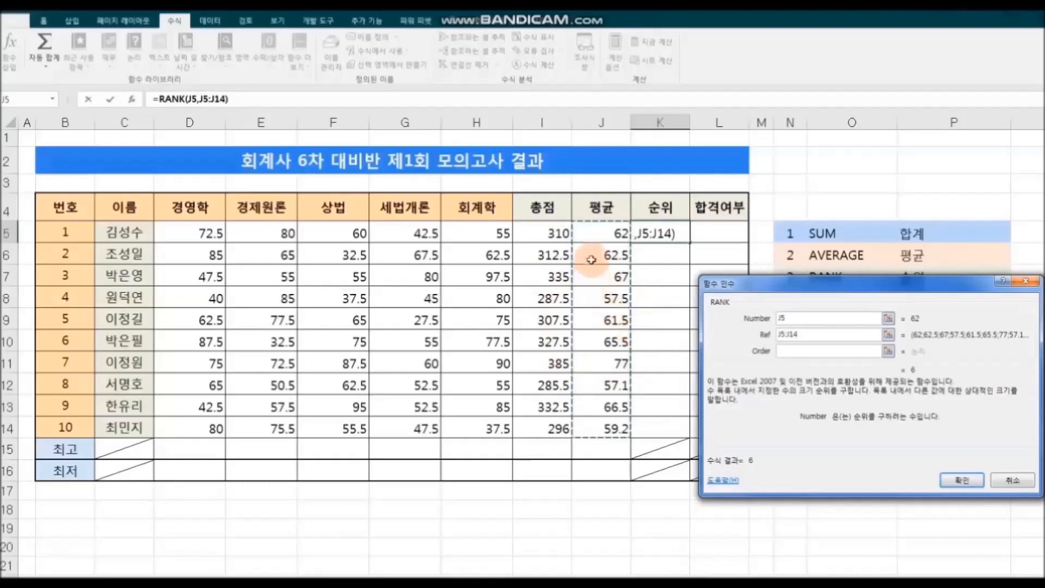
drag(743, 289, 750, 280)
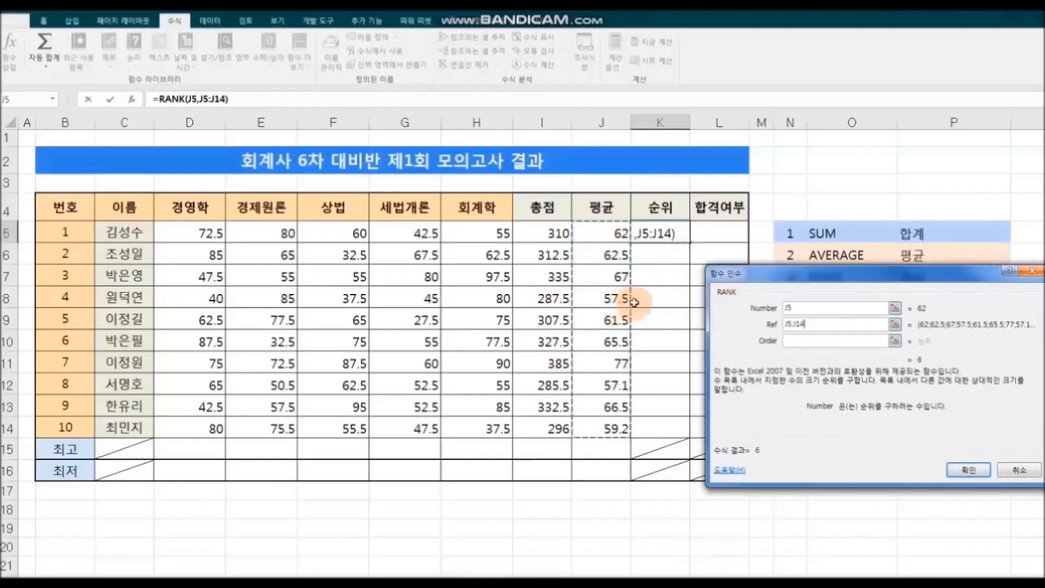
key(F4)
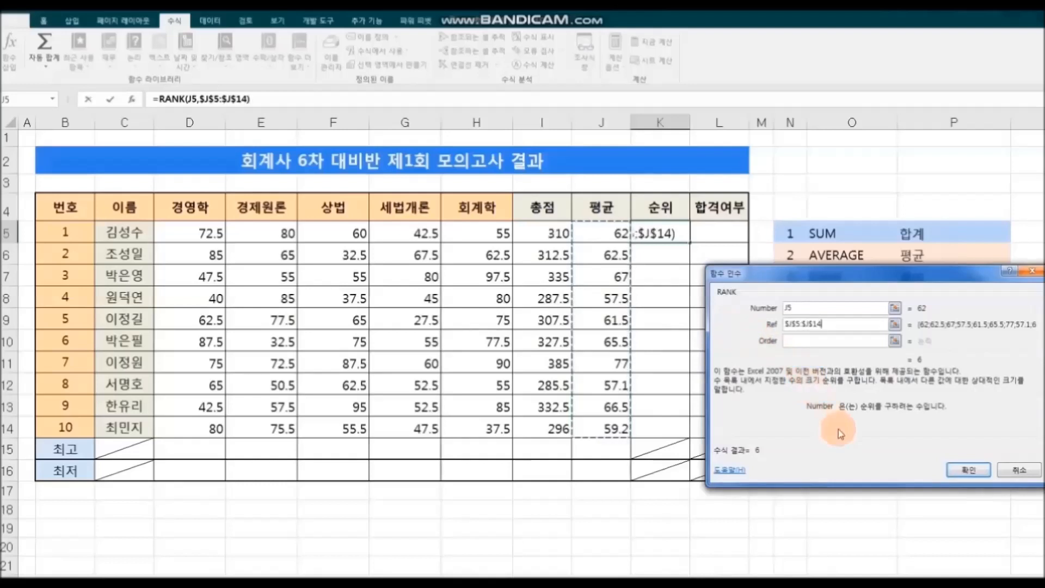
click(968, 469)
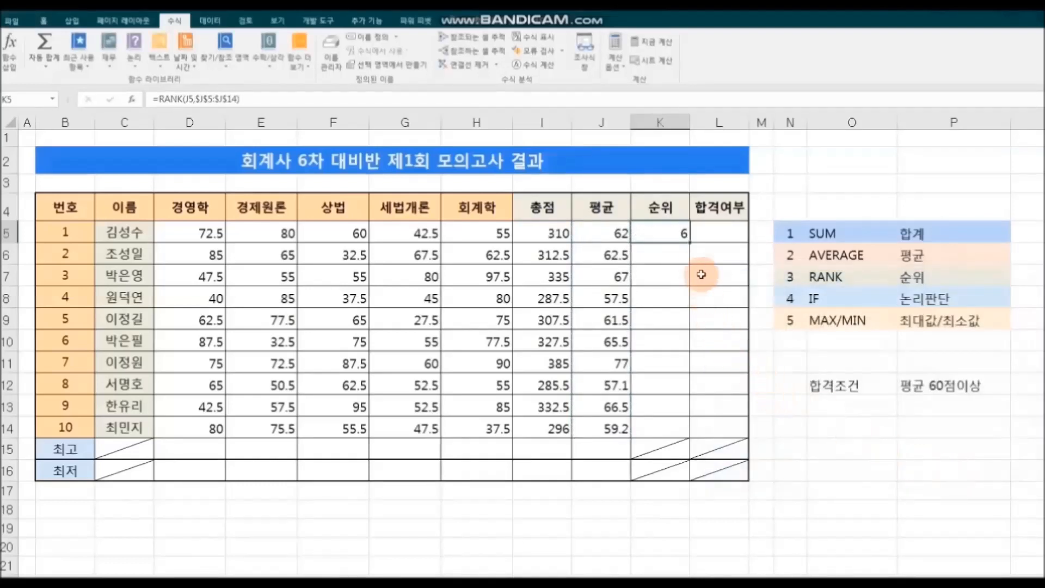
drag(691, 245, 691, 437)
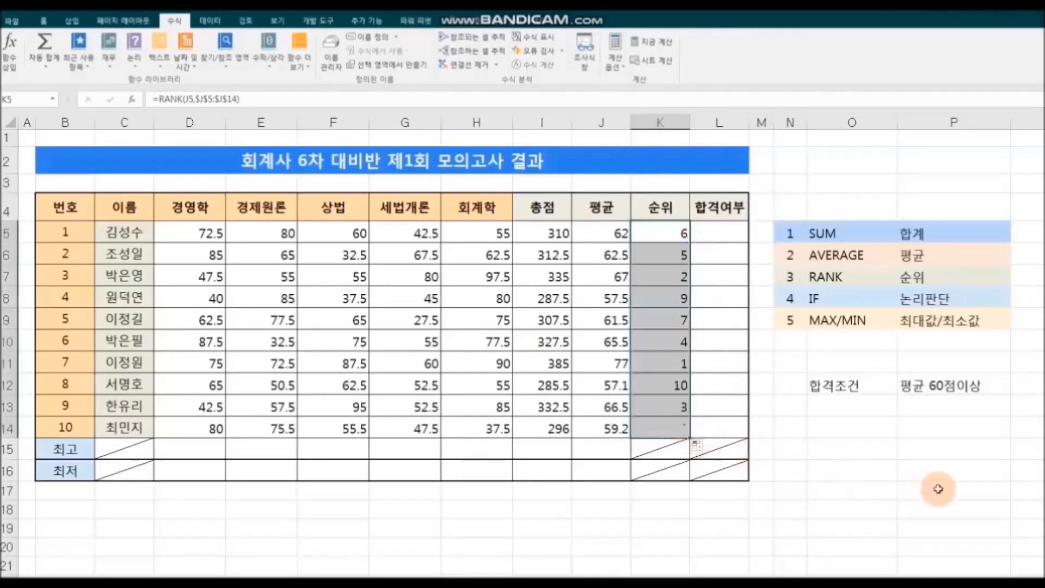
click(996, 489)
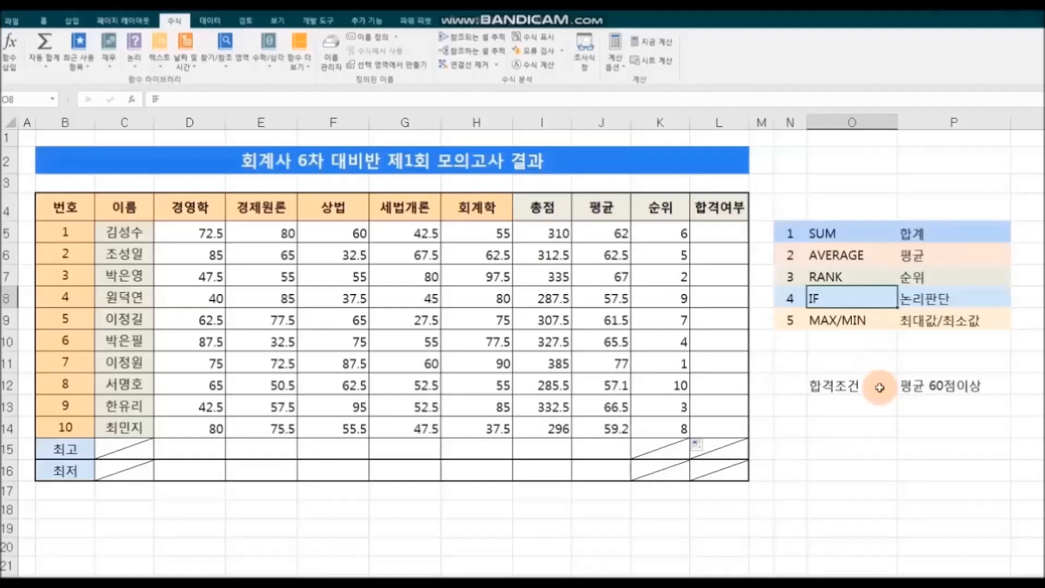
Review the 합격조건 cell and the empty 합격여부 column, and insert the IF function in L5.
click(879, 387)
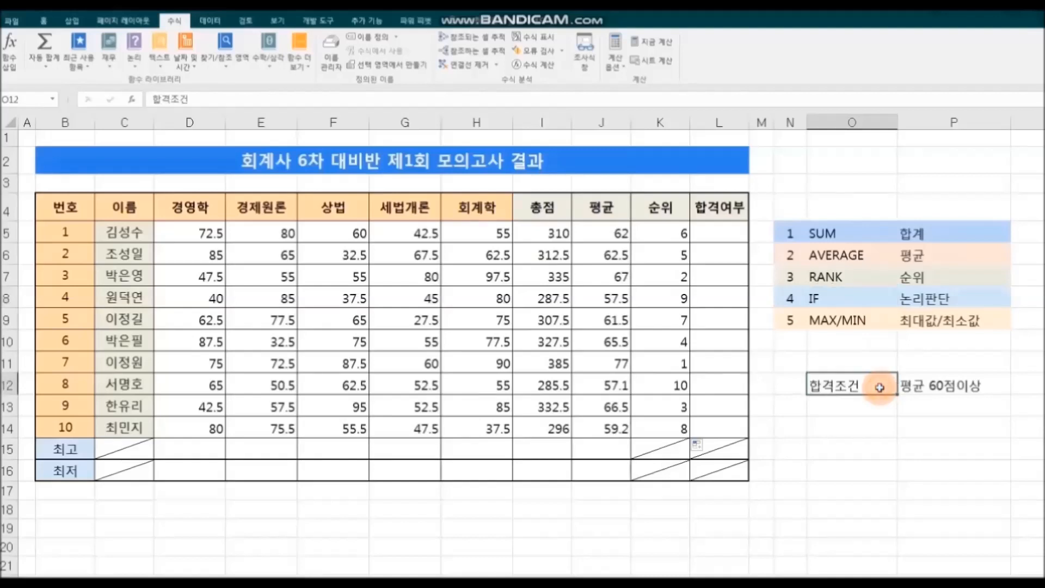
drag(721, 232, 740, 425)
click(875, 440)
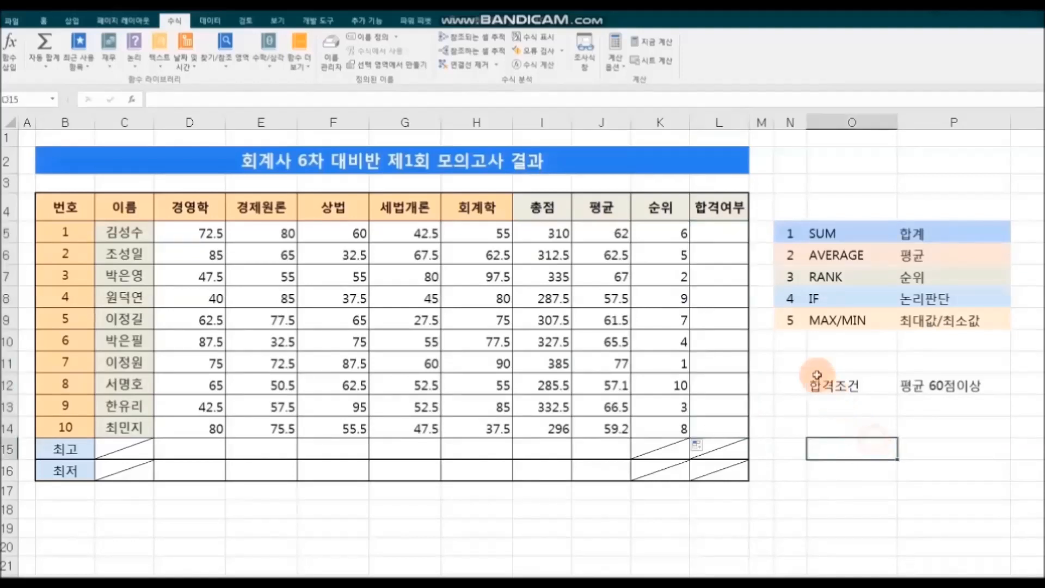
click(727, 242)
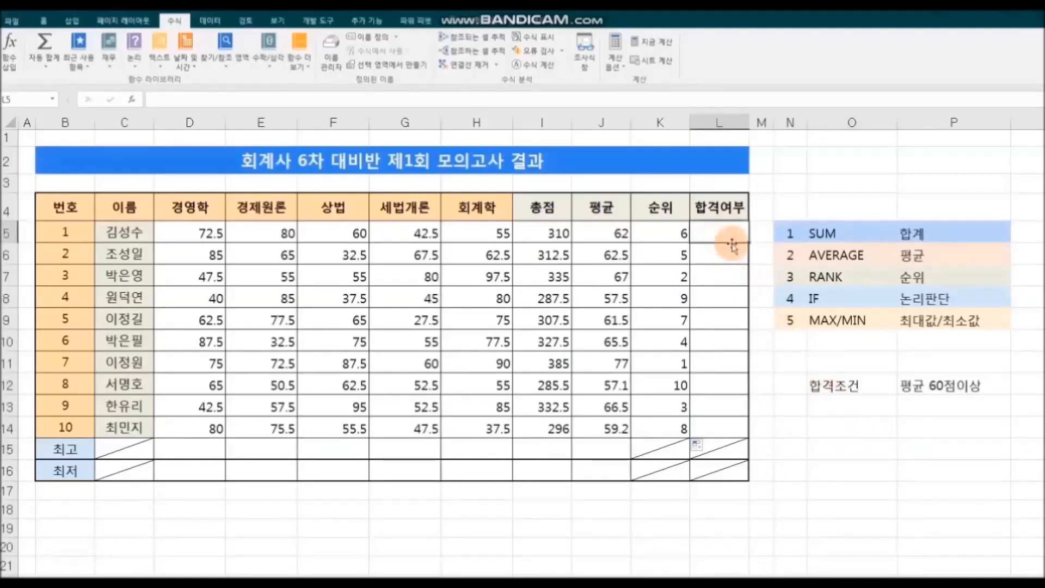
click(133, 100)
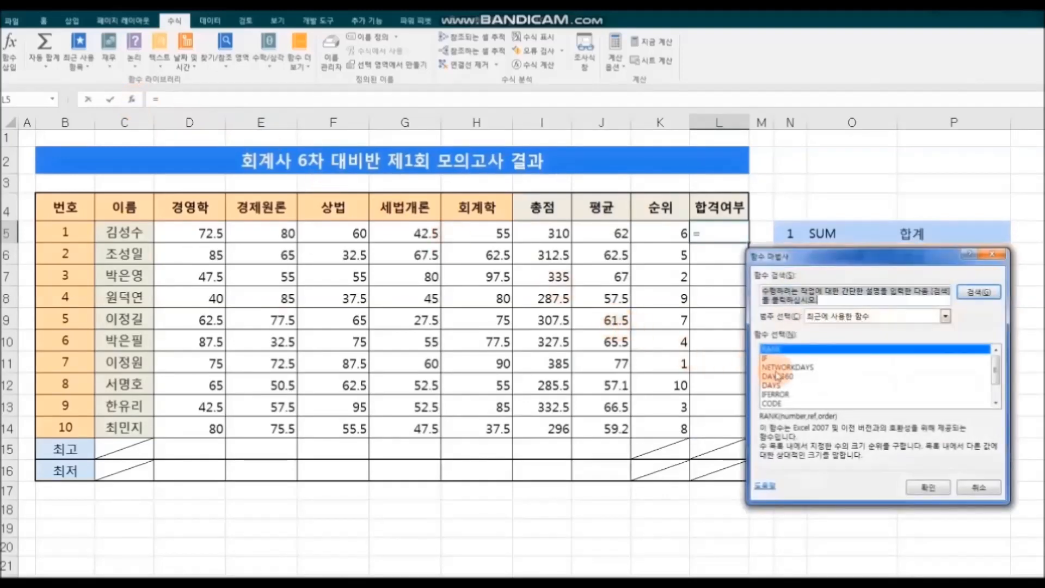
click(786, 358)
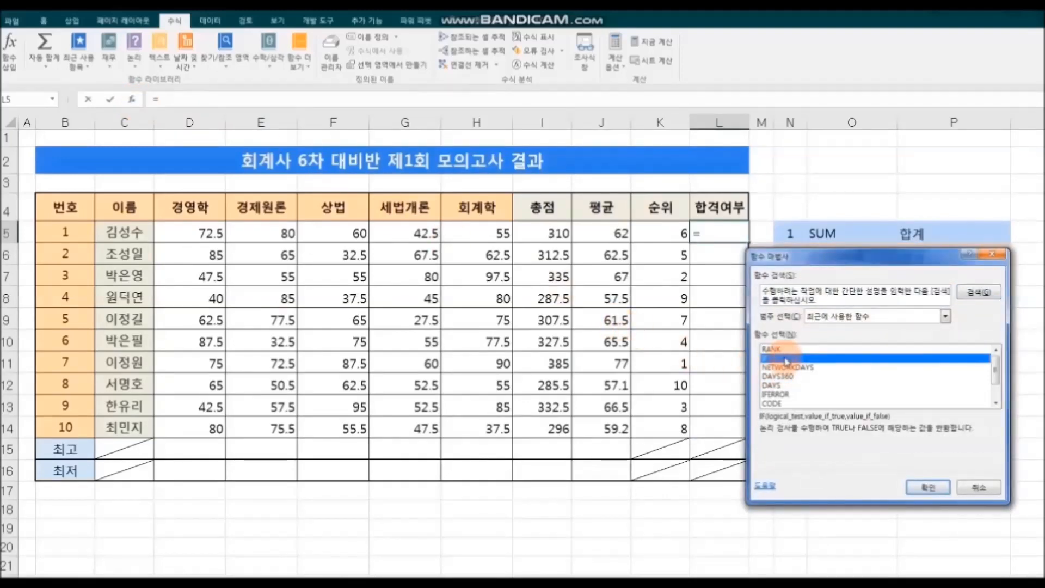
click(930, 489)
drag(852, 287, 344, 251)
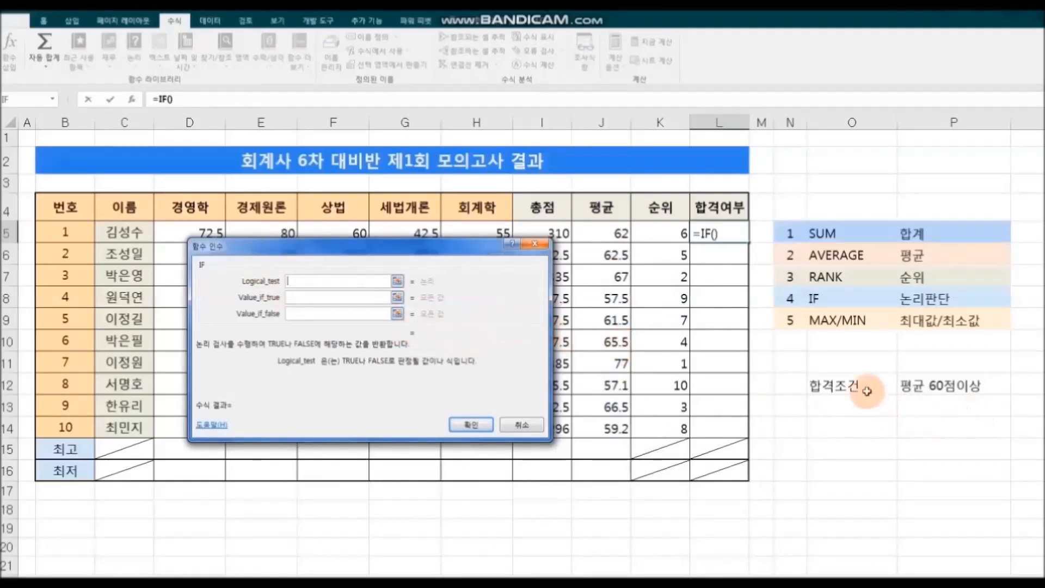
Set the IF function's Logical_test to J5>=60.
click(315, 281)
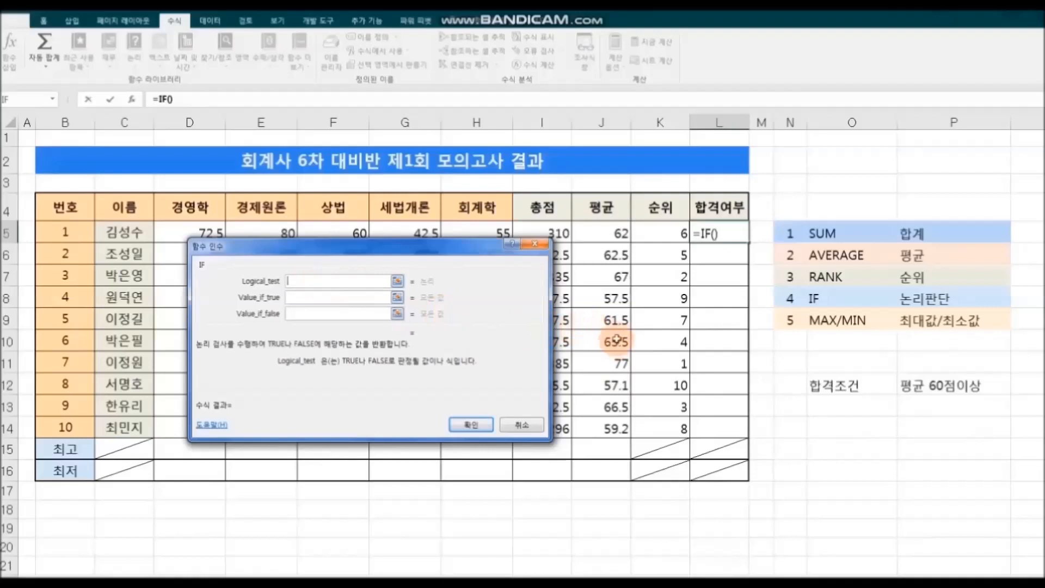
click(609, 237)
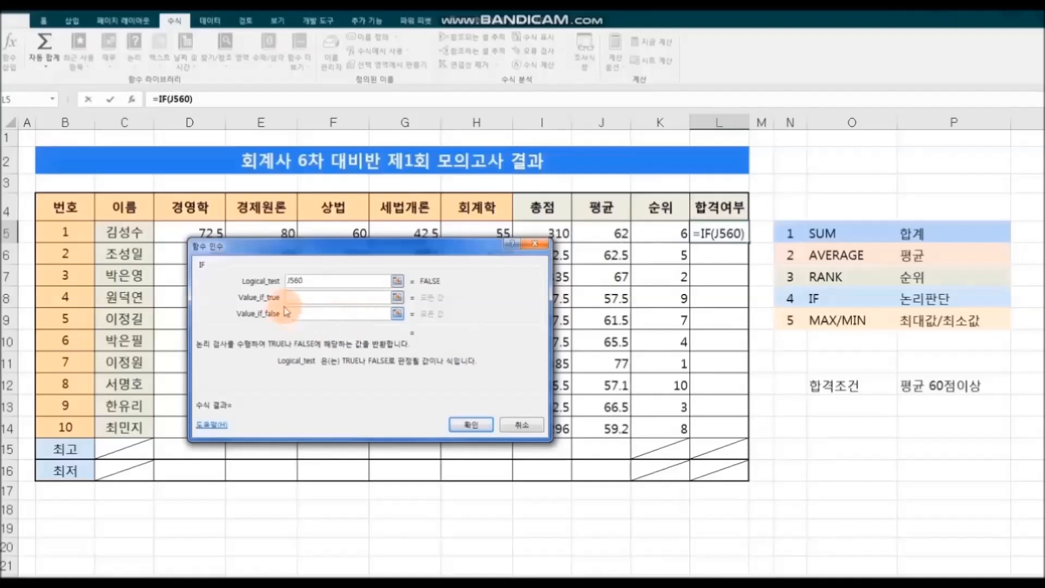
click(296, 282)
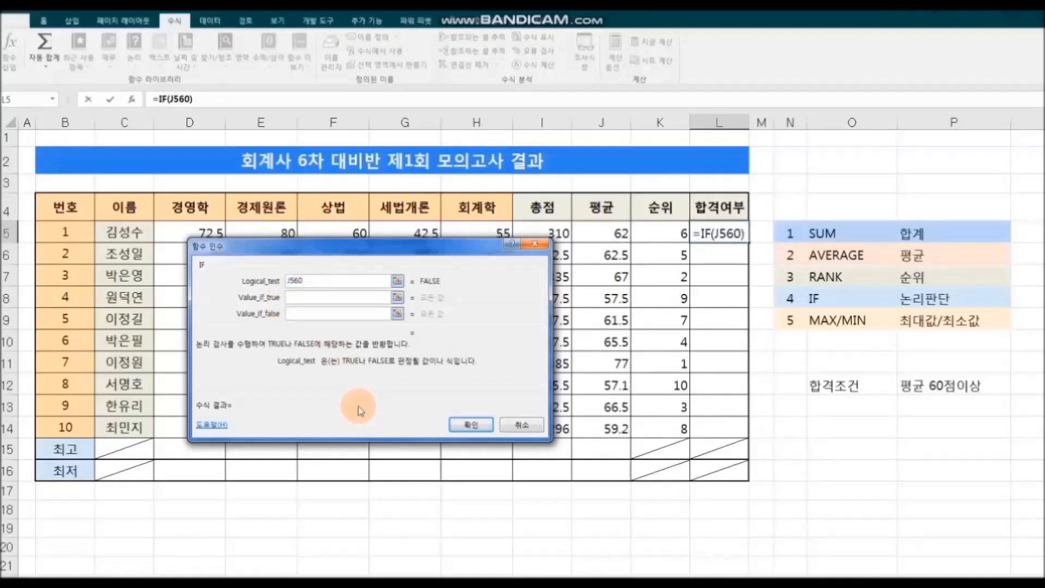
text(>=)
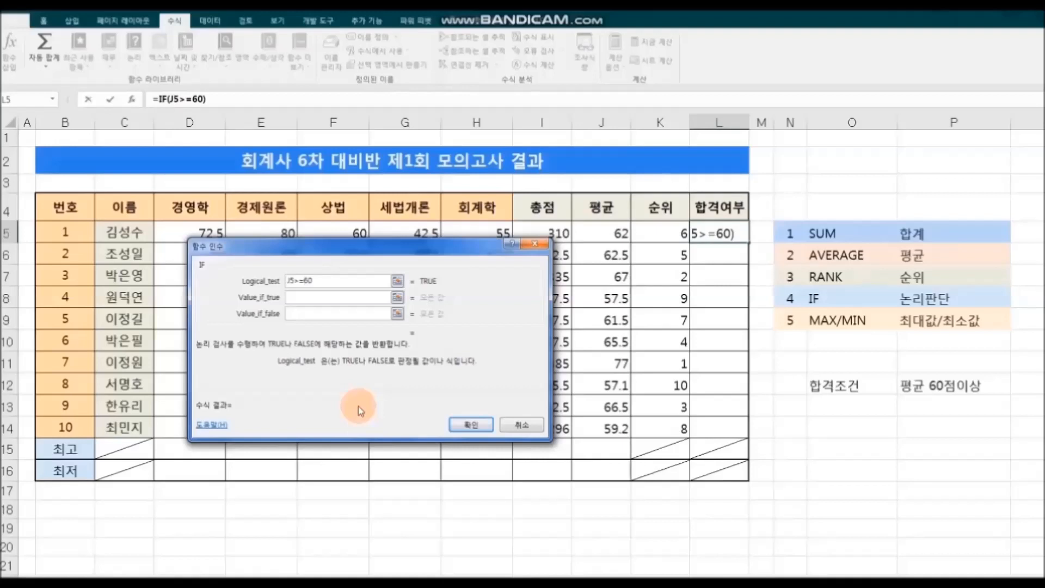
Set Value_if_true to "합격" and Value_if_false to "불합격", and fill the IF formula from L5 down to L14.
click(322, 297)
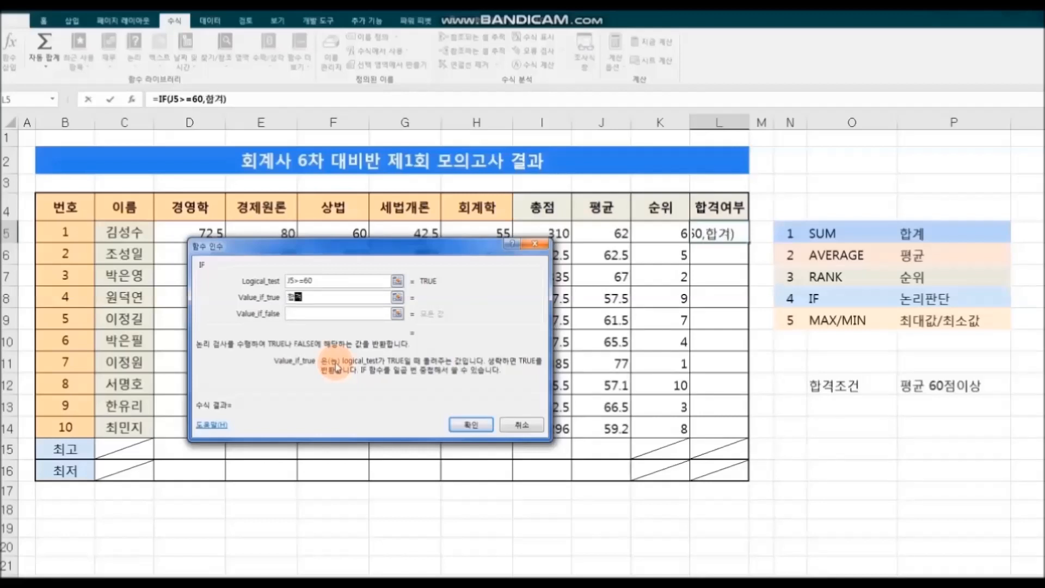
click(308, 315)
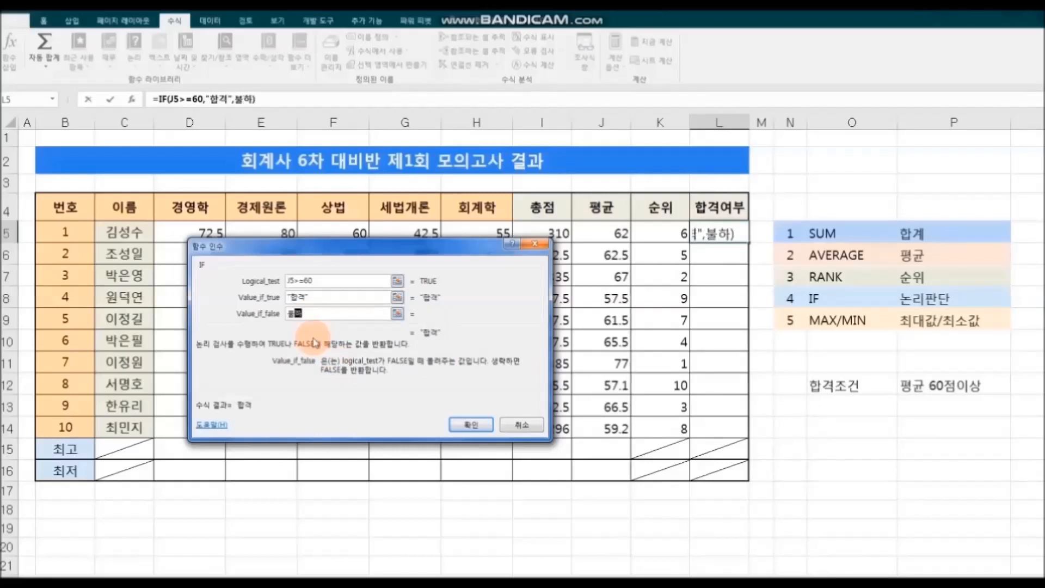
click(475, 429)
drag(749, 243, 746, 426)
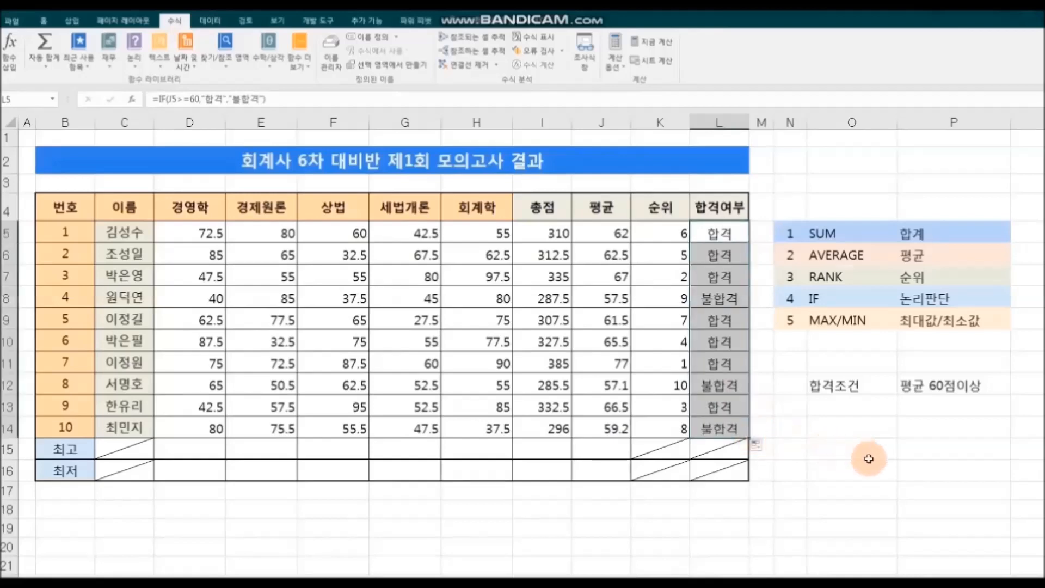
click(885, 463)
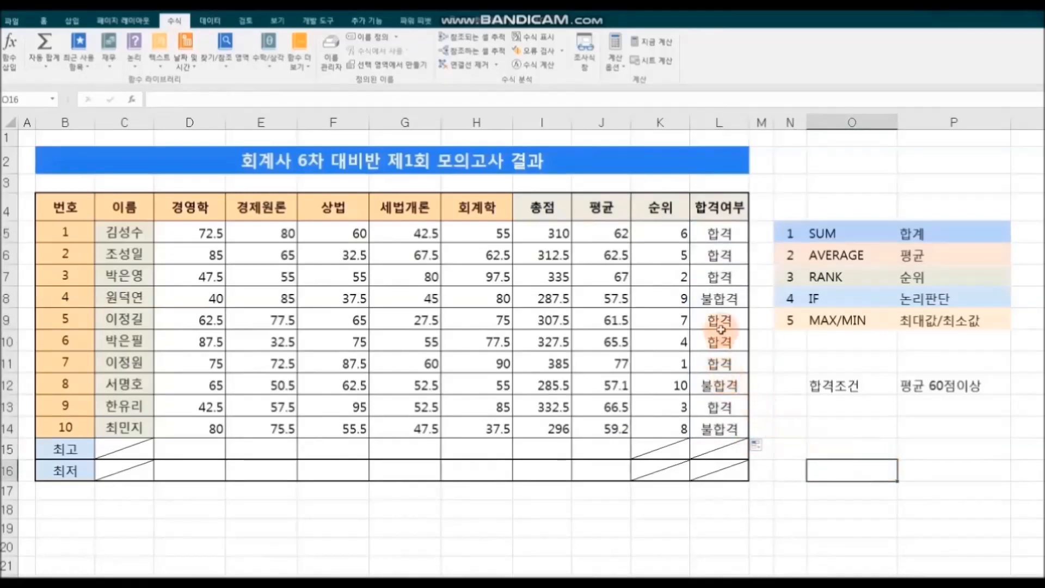
Check the 평균, 순위 and 합격여부 values in rows 8, 12 and 14 against the pass condition.
drag(604, 306, 724, 305)
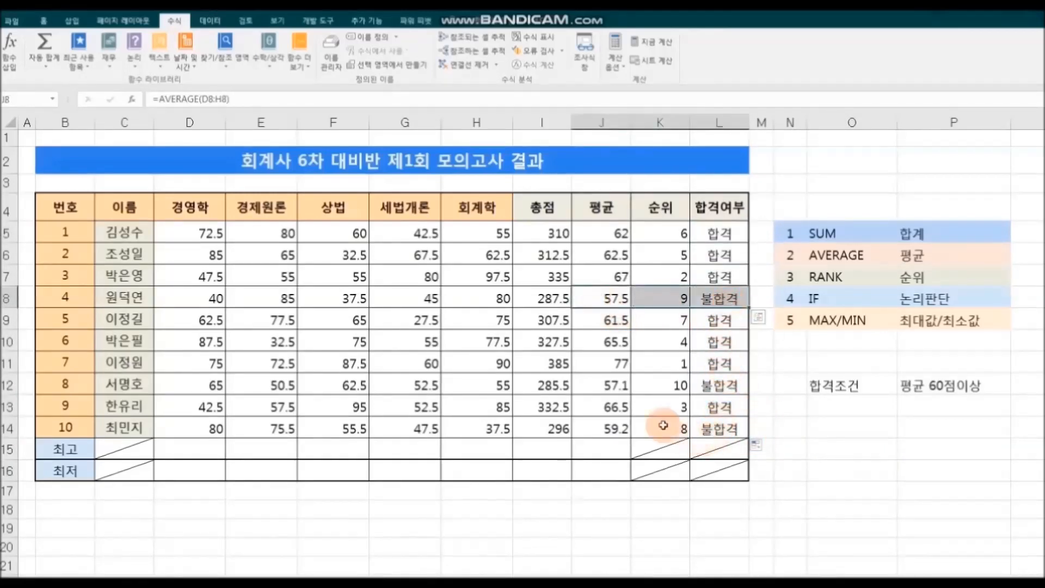
drag(598, 385, 718, 385)
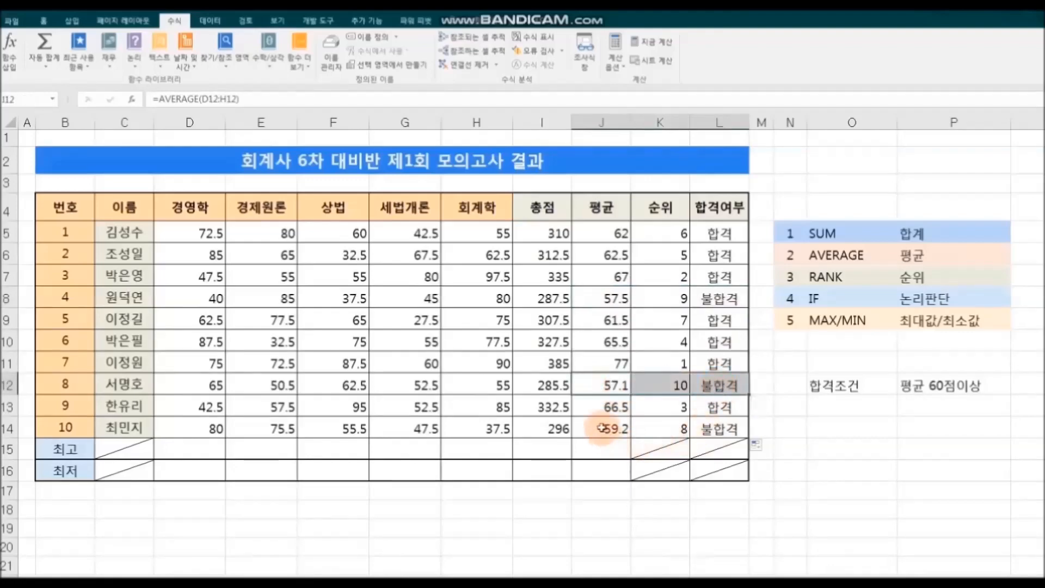
drag(600, 428, 705, 429)
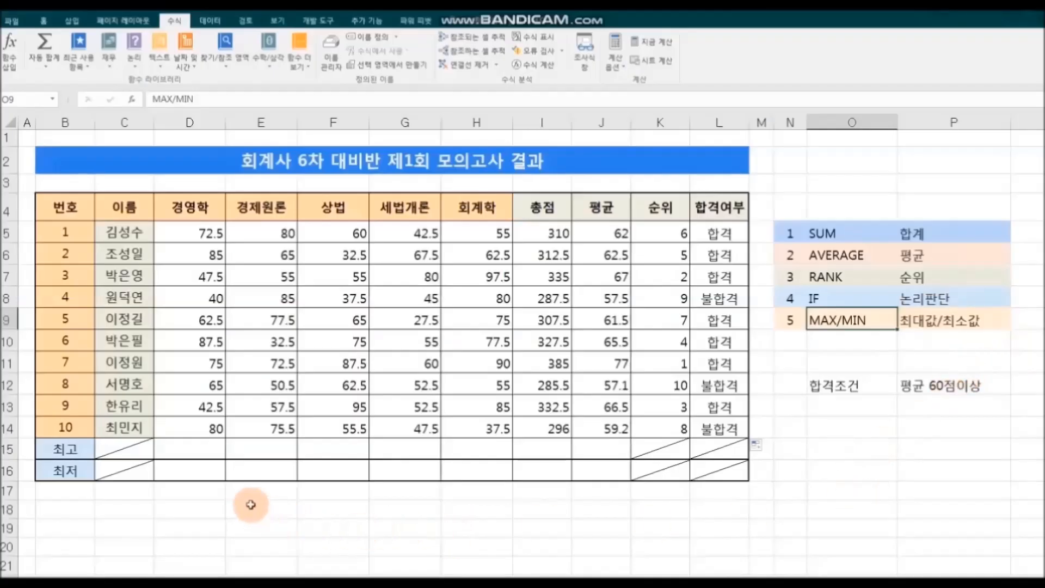
Calculate the highest 경영학 score in D15 with the MAX function over D5:D14.
click(204, 448)
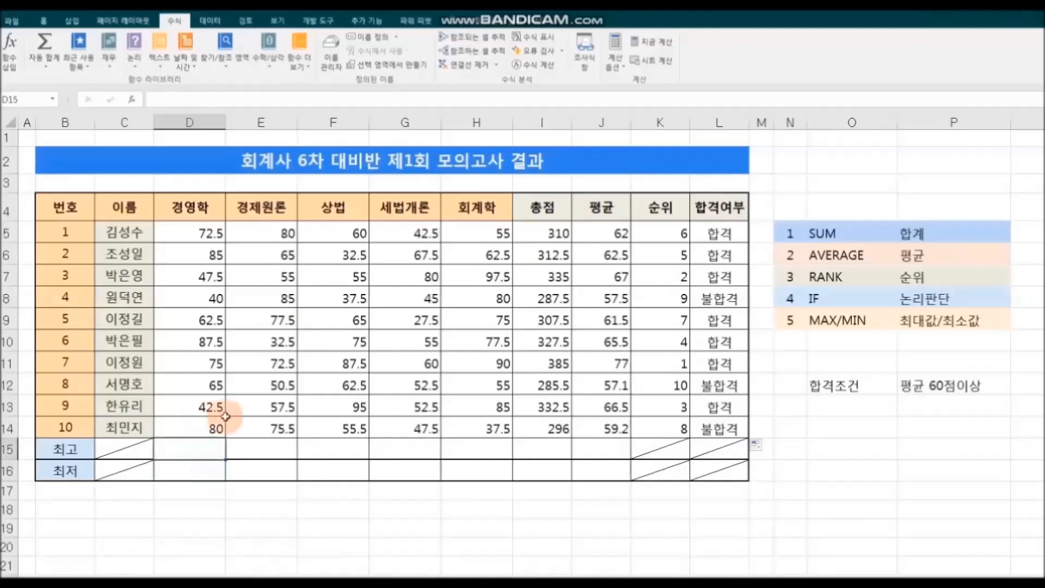
click(54, 67)
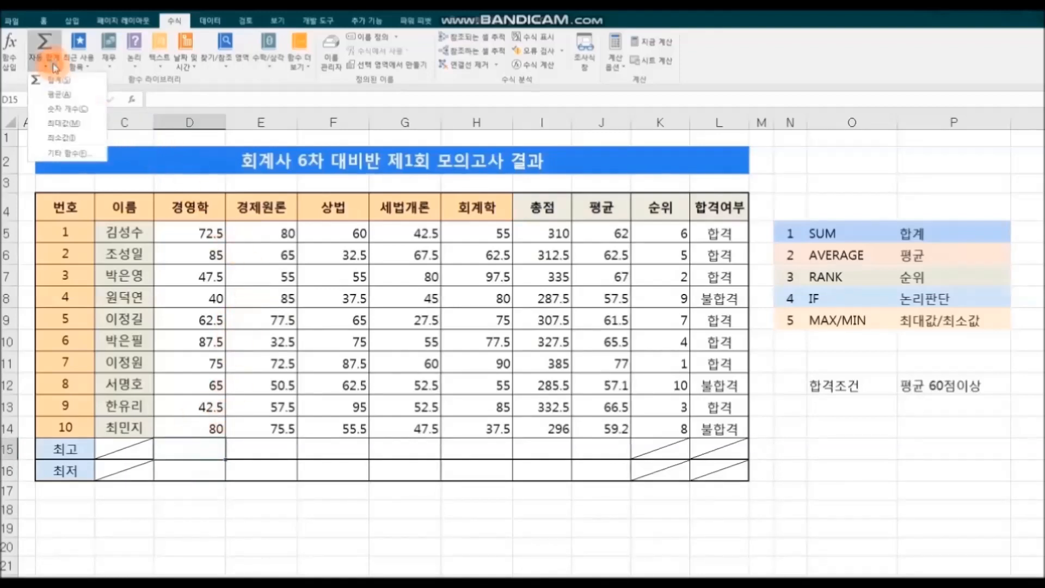
click(95, 125)
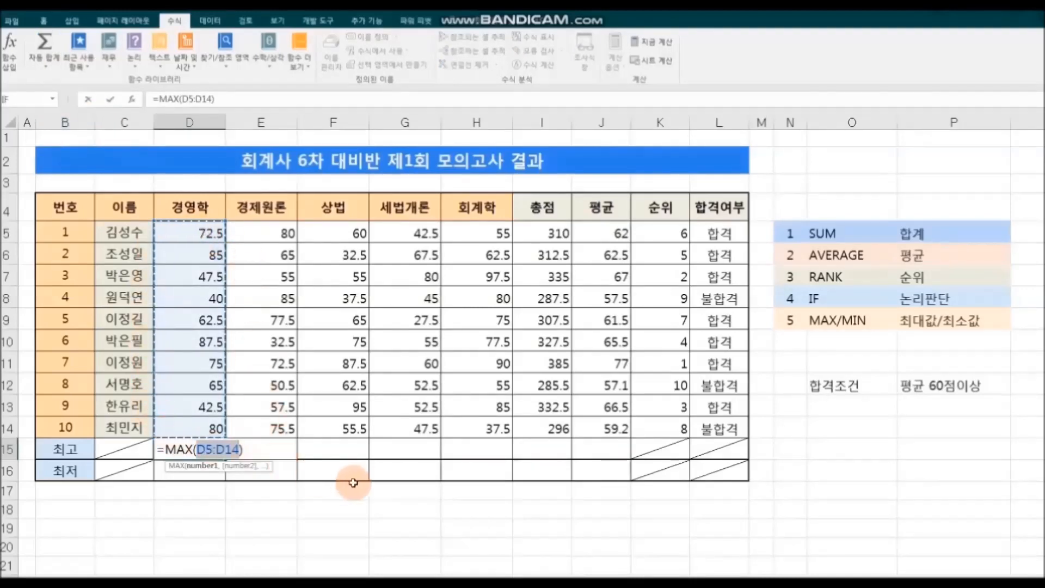
key(Return)
click(203, 444)
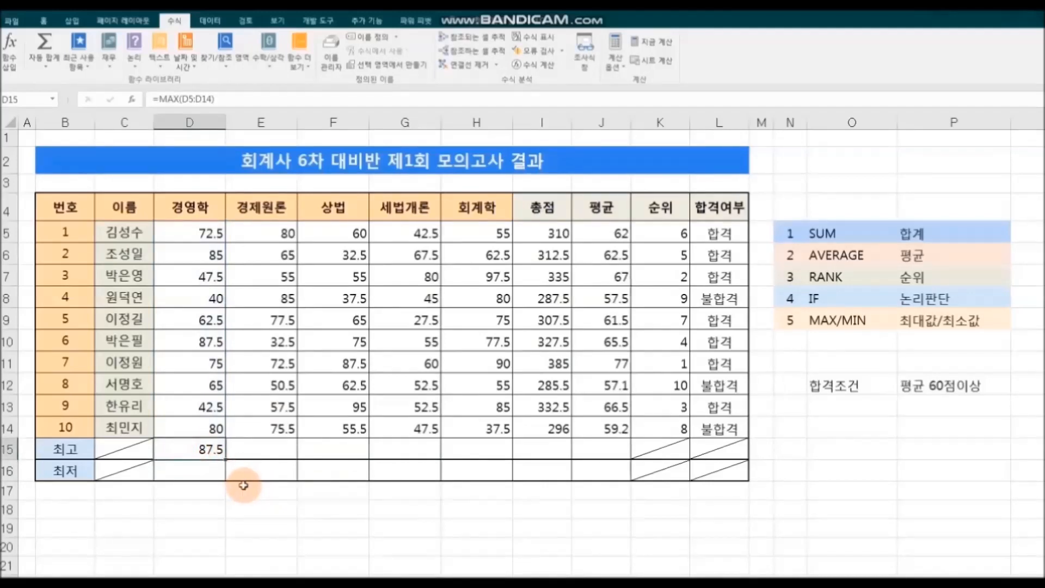
Calculate the lowest 경영학 score in D16 with the MIN function, correcting its range to D5:D14.
click(210, 469)
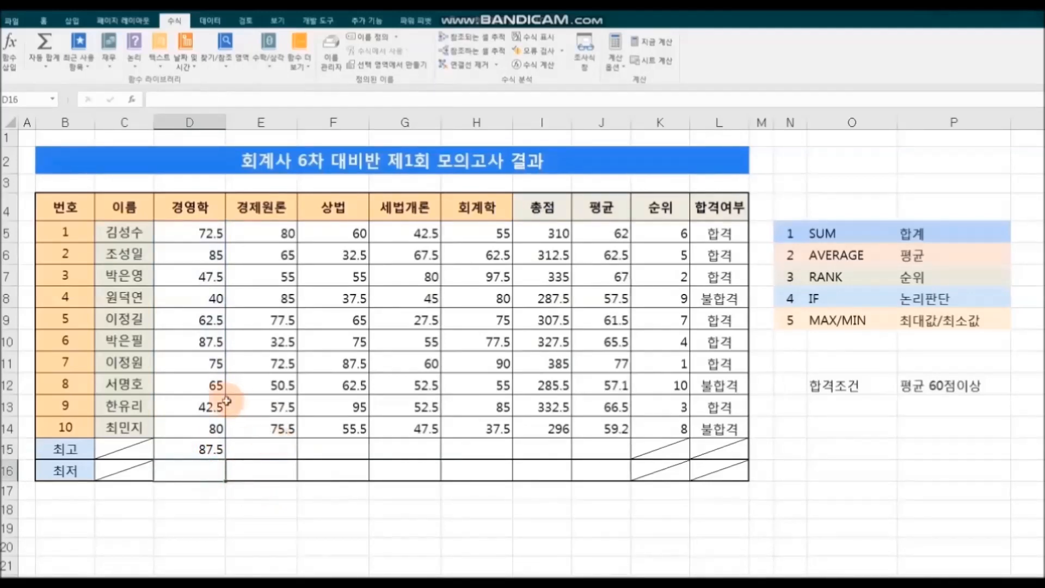
click(55, 70)
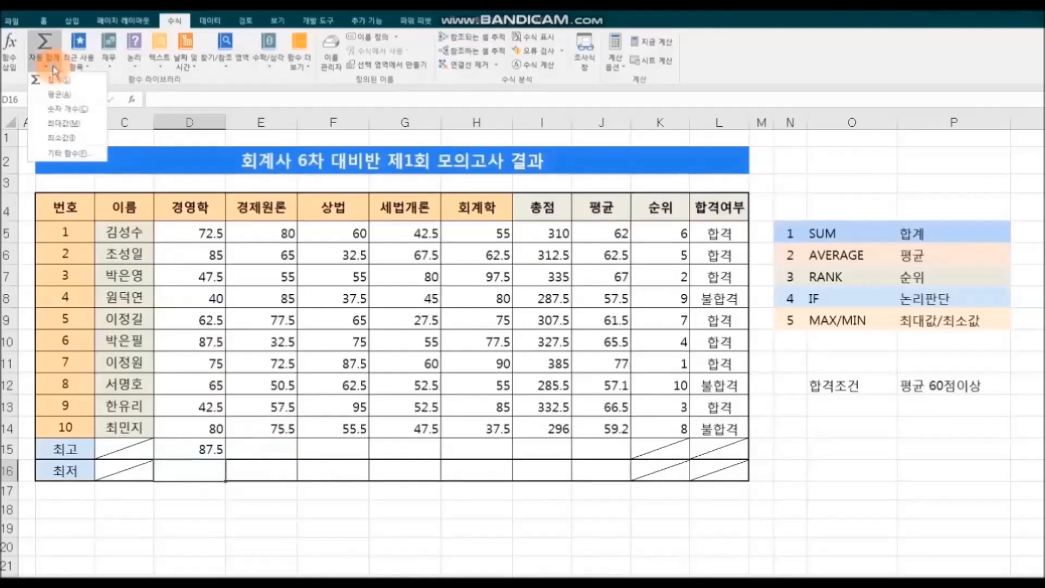
click(91, 139)
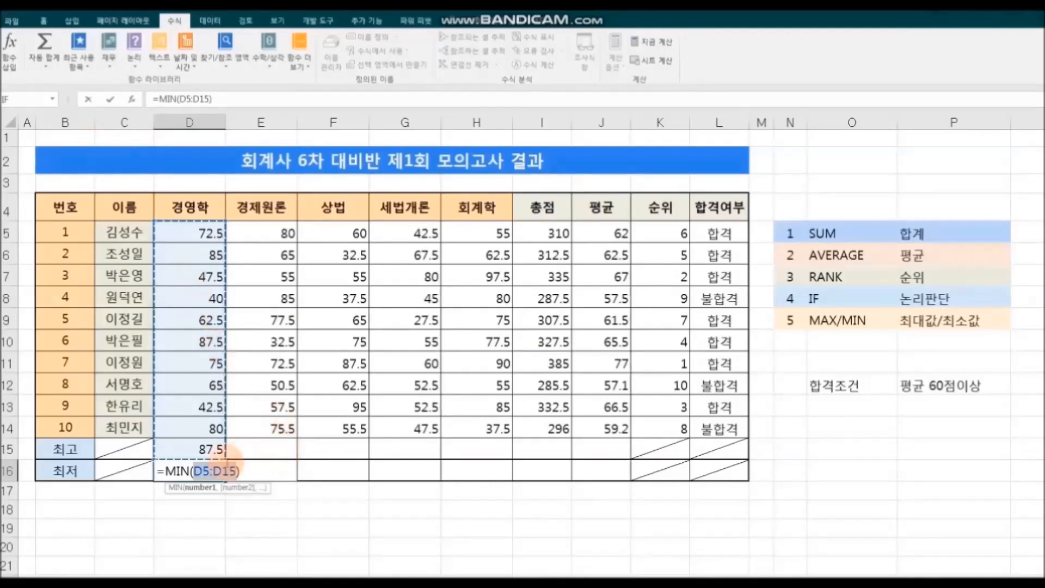
drag(179, 232, 184, 430)
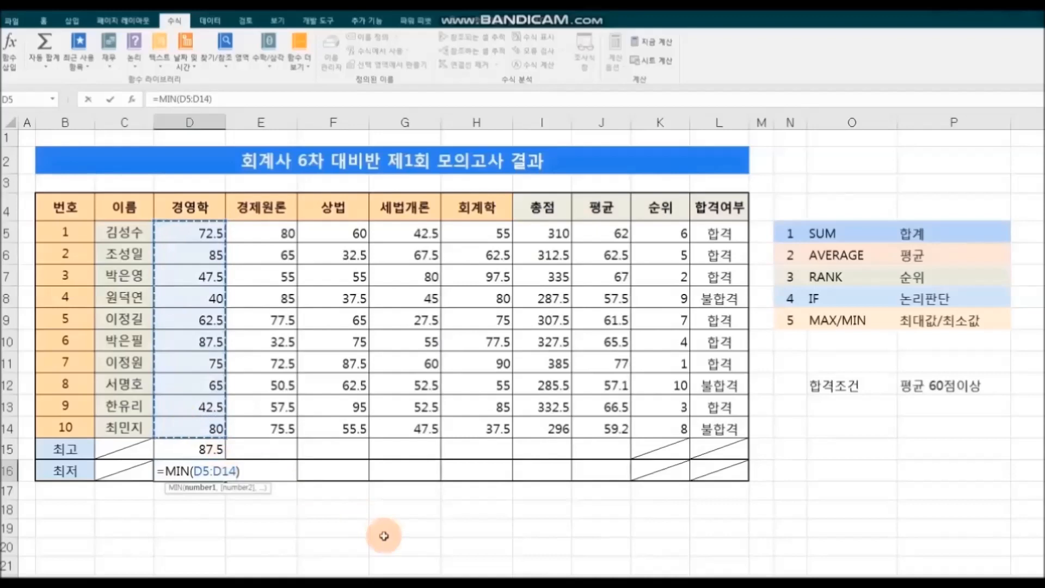
key(Return)
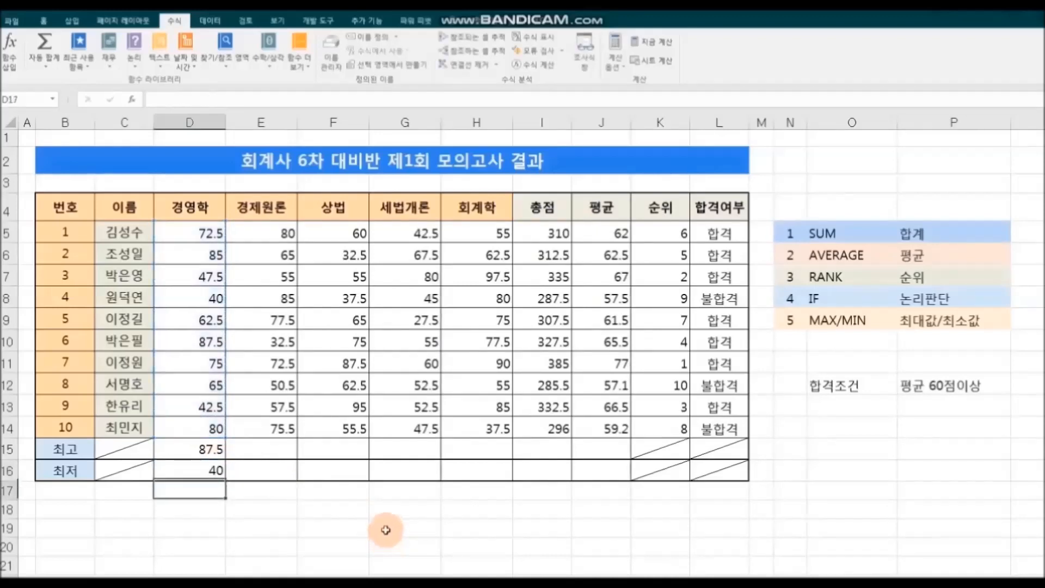
Fill the MAX and MIN formulas from D15:D16 across to column J, and select the function names in O5:O9.
drag(188, 449, 193, 471)
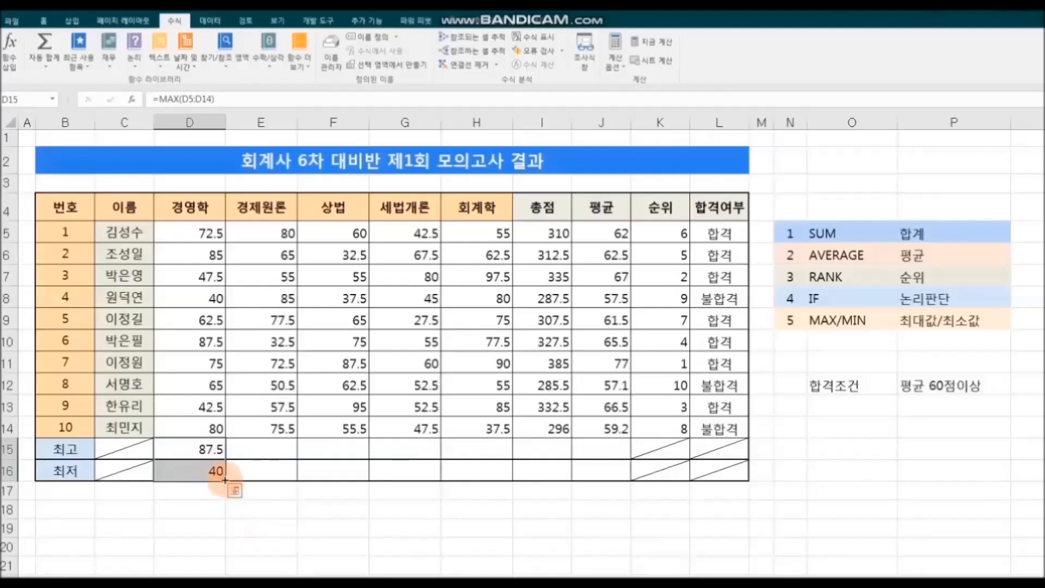
drag(224, 481, 612, 472)
click(876, 529)
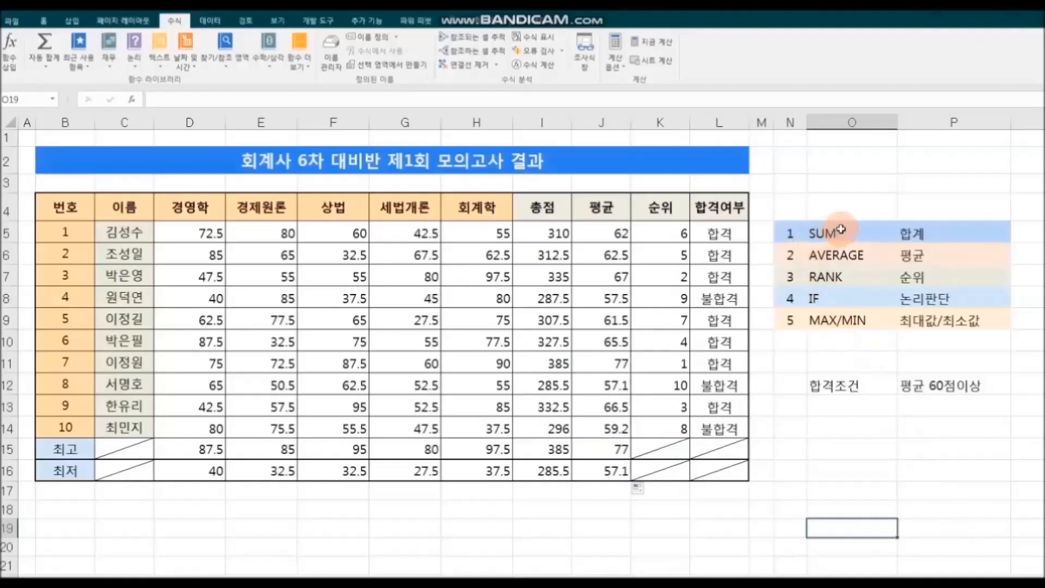
drag(835, 231, 860, 322)
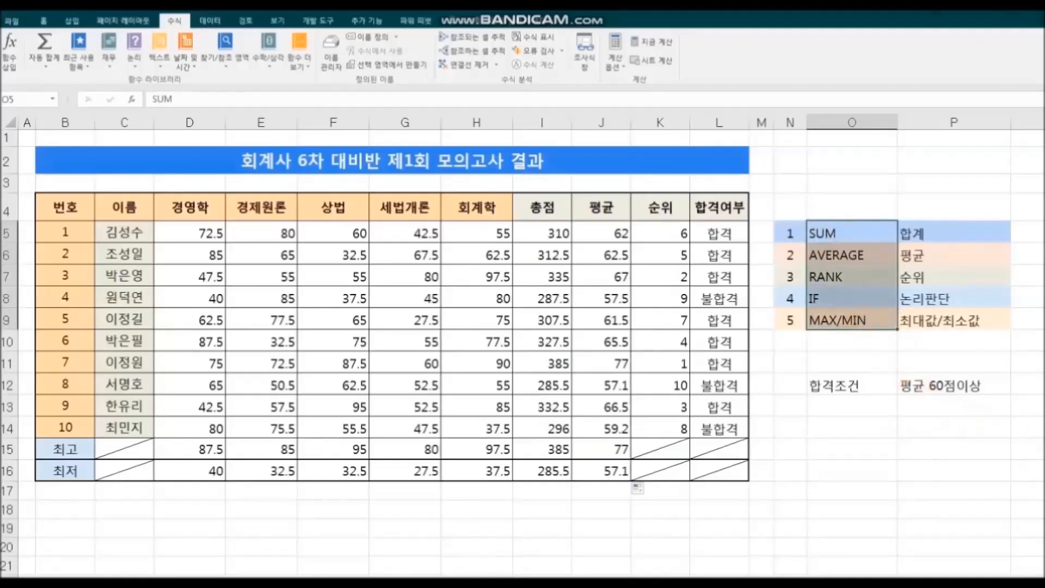